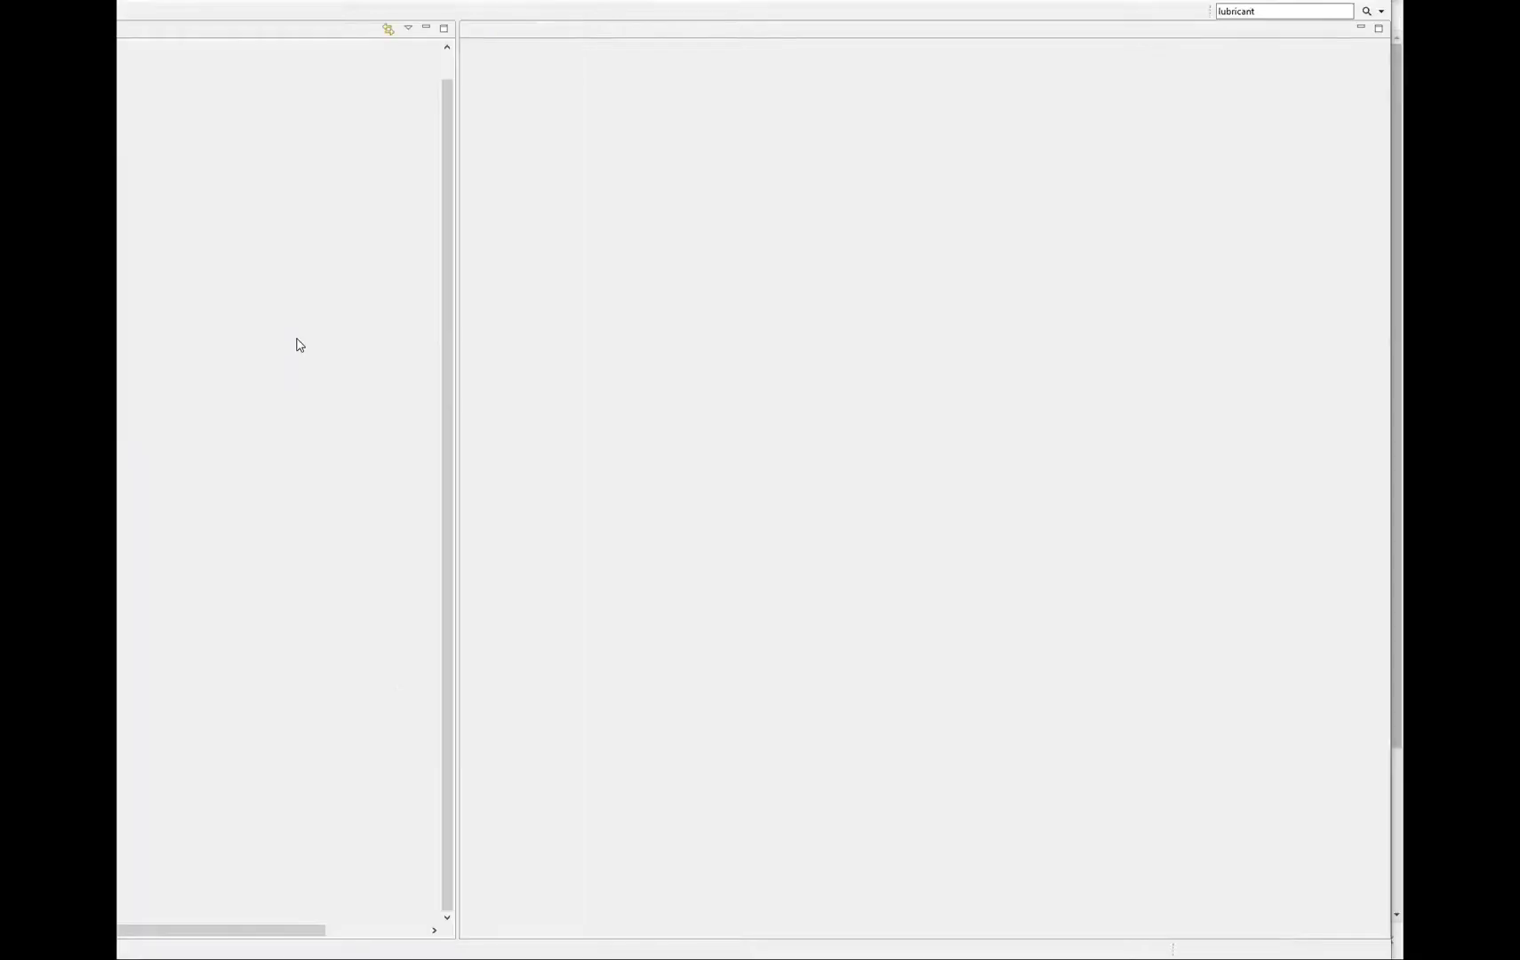
# - Create an empty Commons_core database and copy it as Commons_core_COPY
pyautogui.rightClick(296, 343)
pyautogui.click(329, 348)
pyautogui.write('Commons_core')
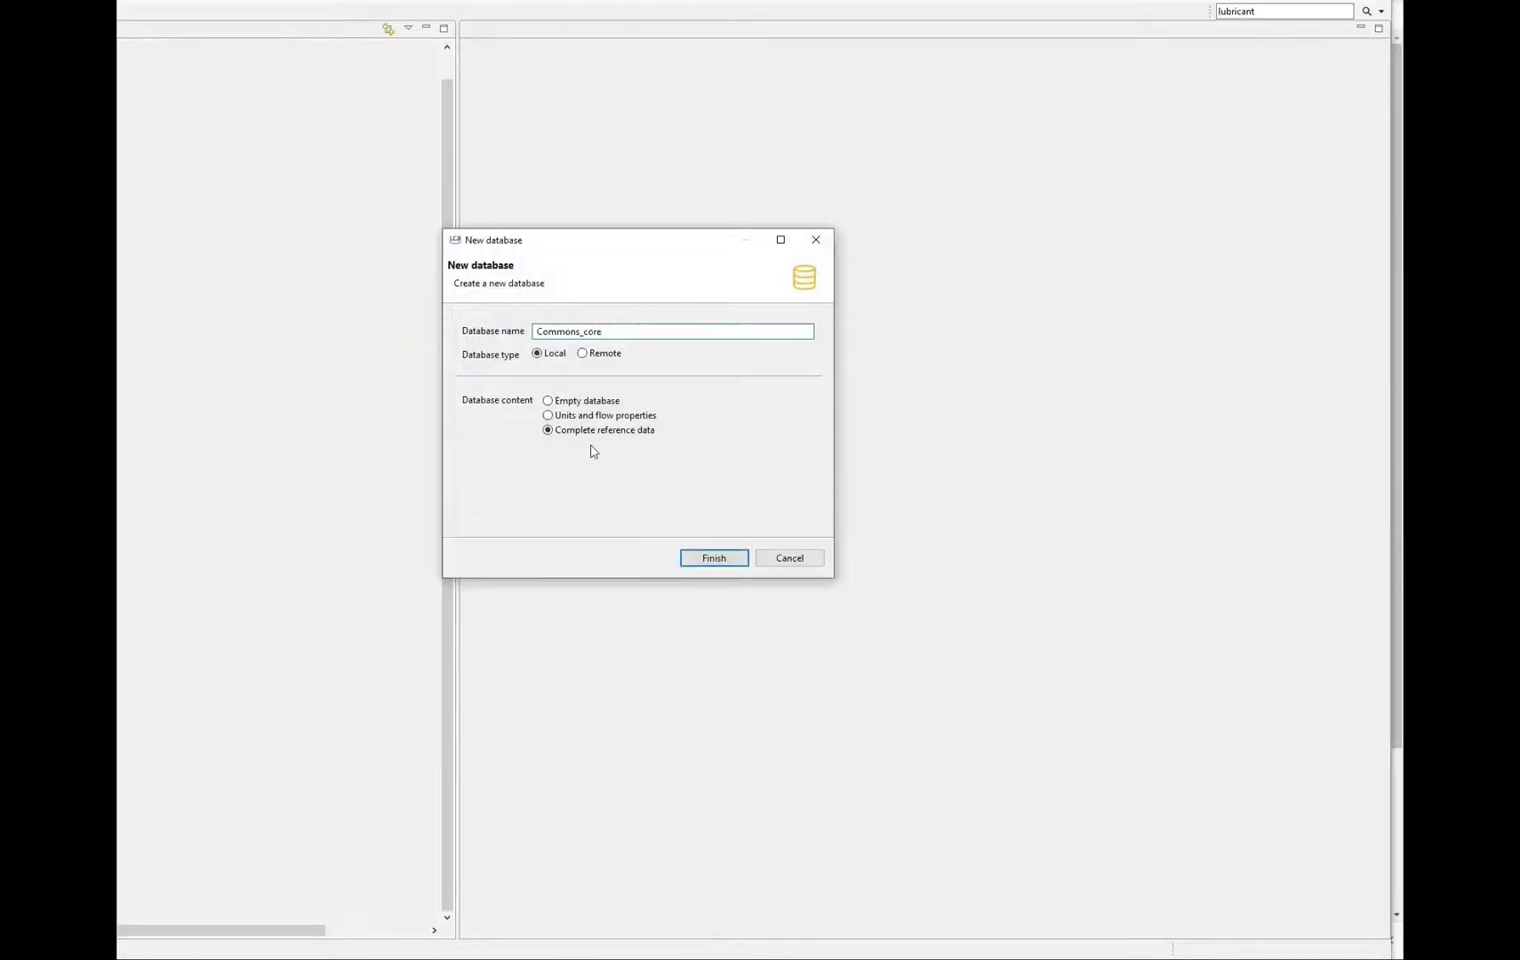
pyautogui.click(547, 401)
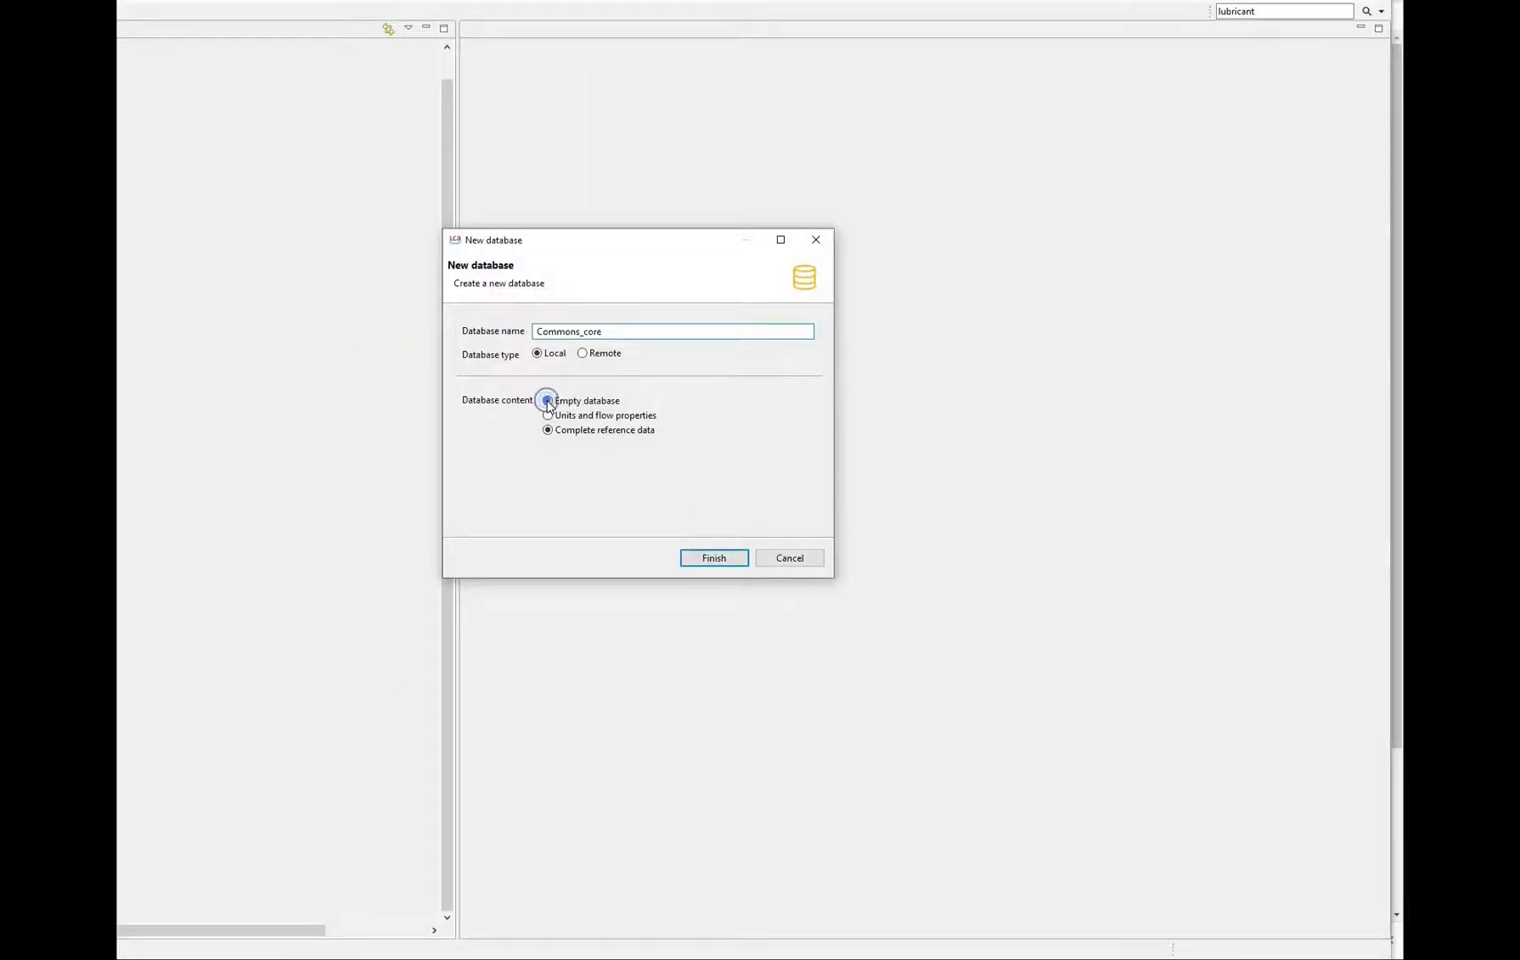
pyautogui.click(702, 555)
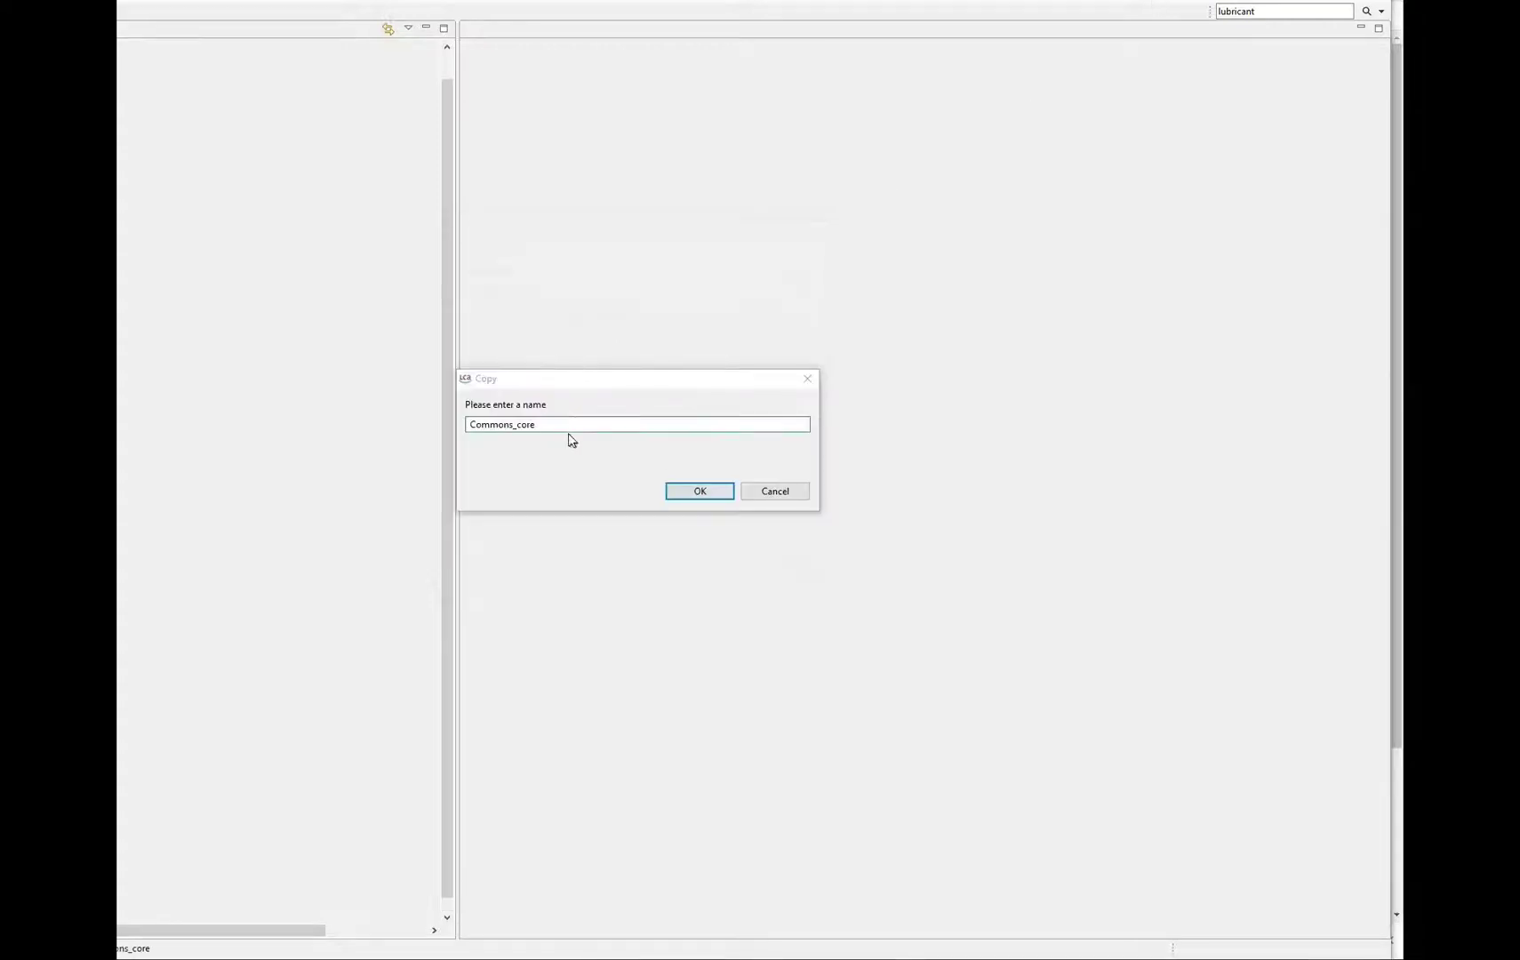
pyautogui.click(569, 425)
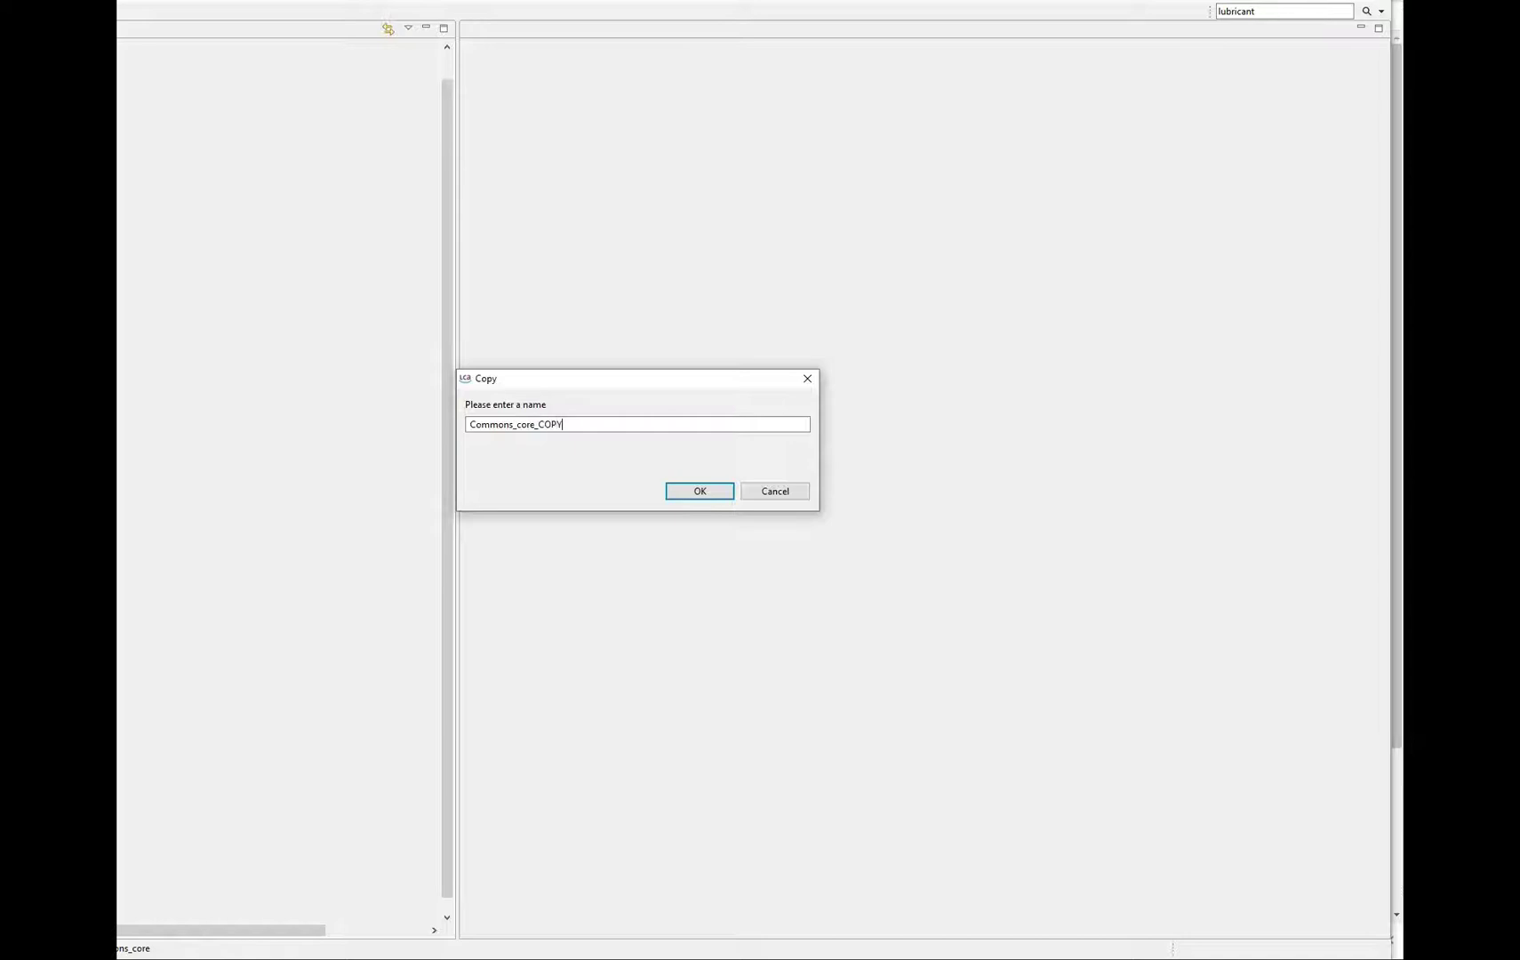
pyautogui.click(718, 494)
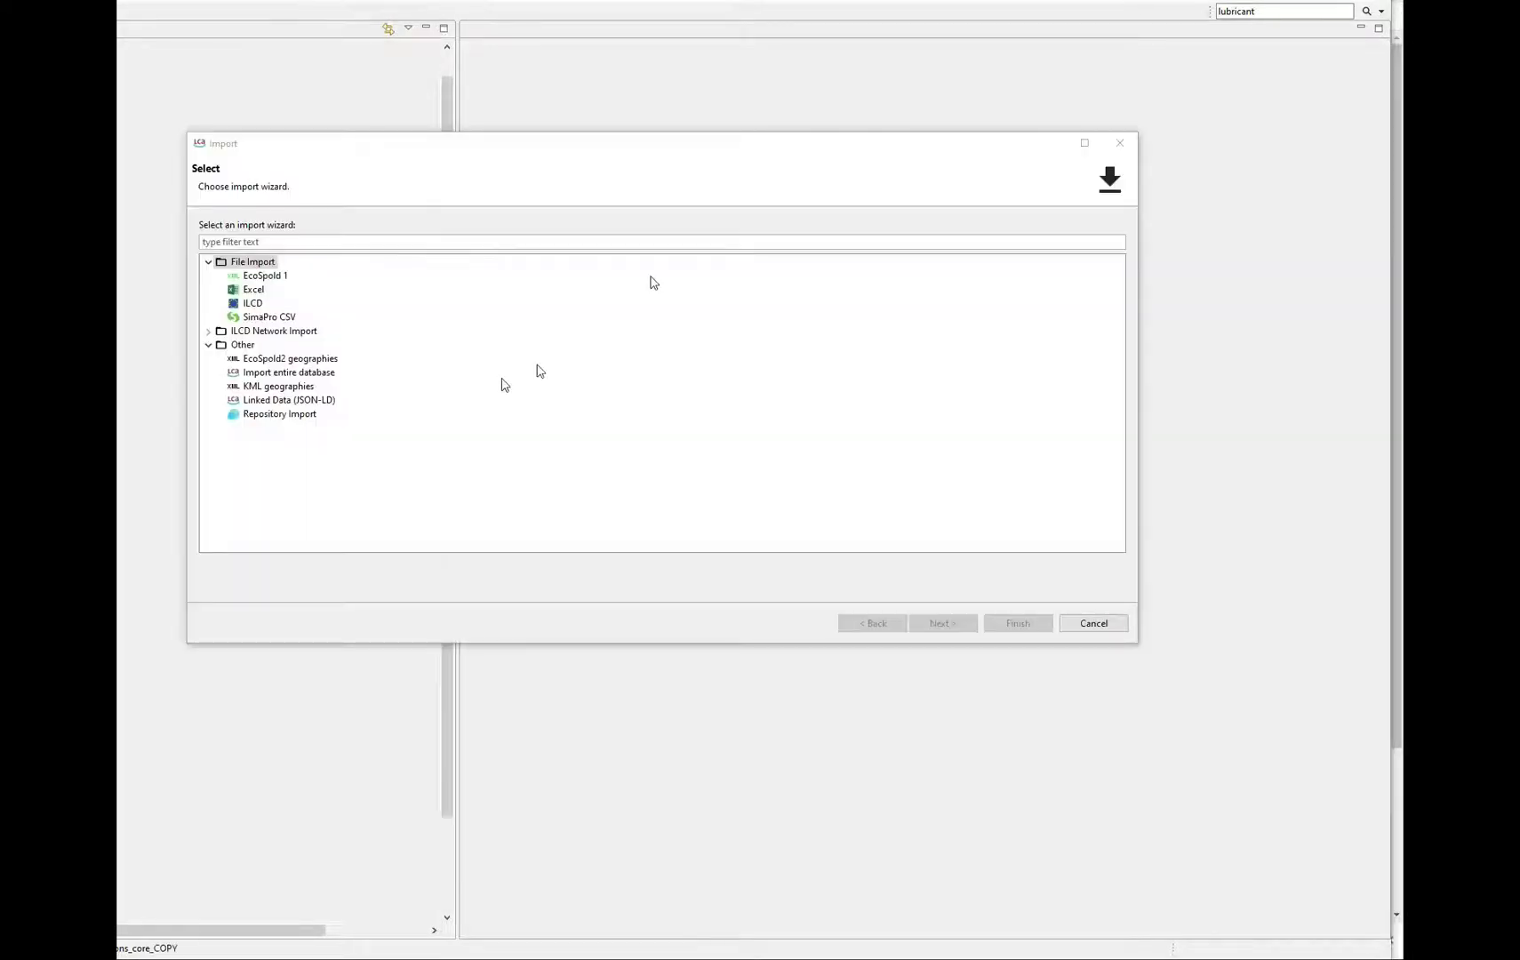
# - Import the Federal LCA Commons core zip from DownloadsCORE into the copy as JSON-LD
pyautogui.click(315, 401)
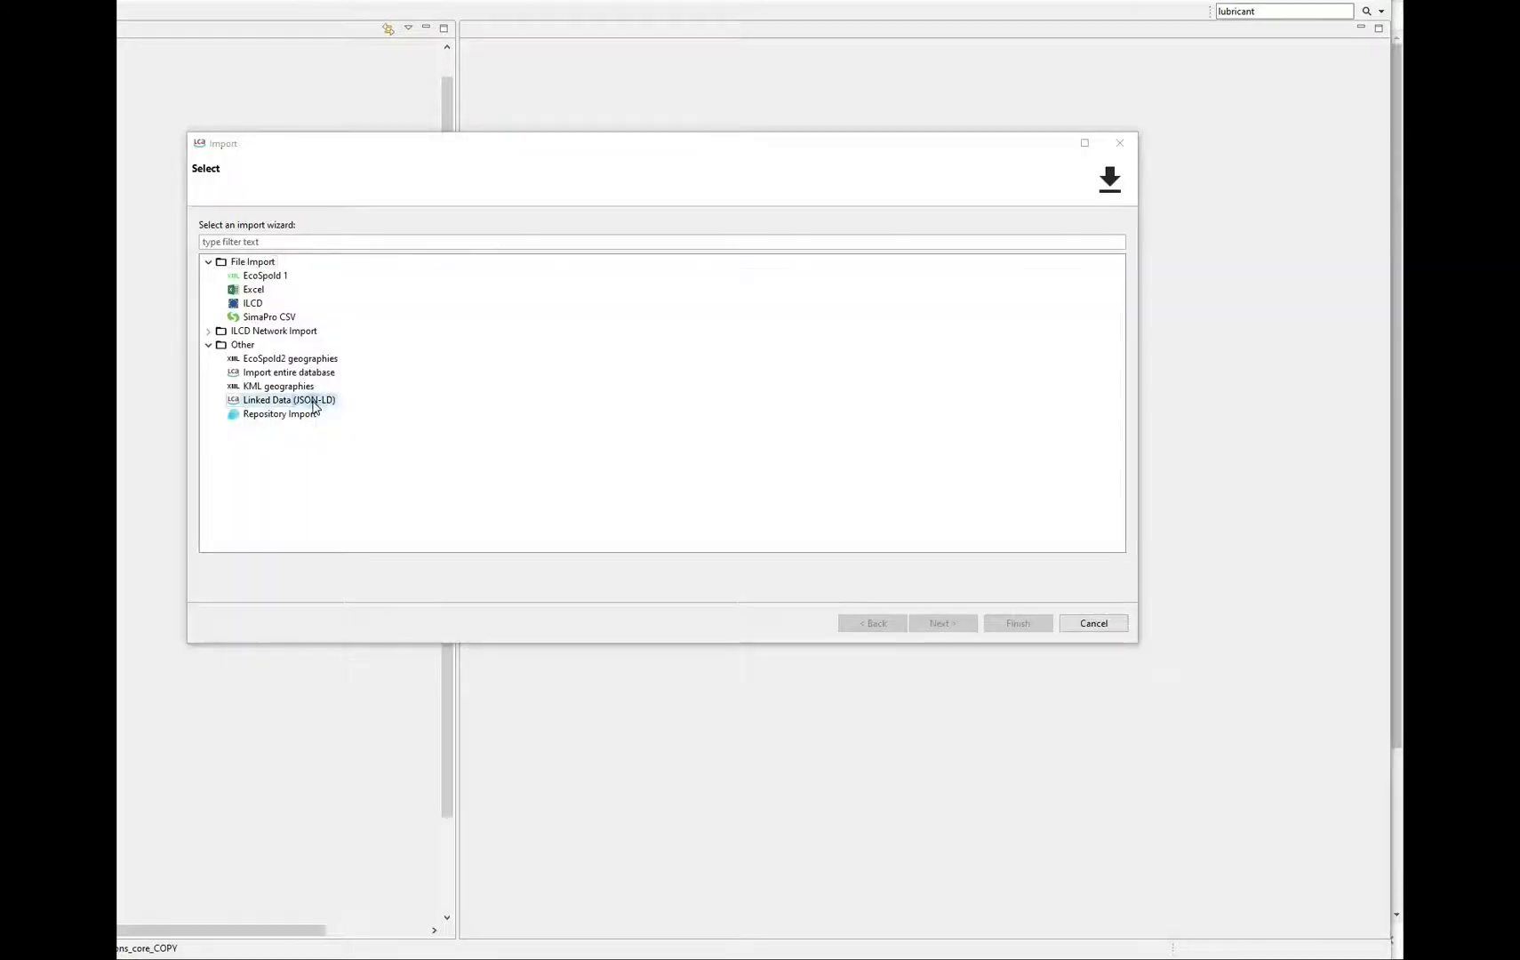
pyautogui.click(944, 625)
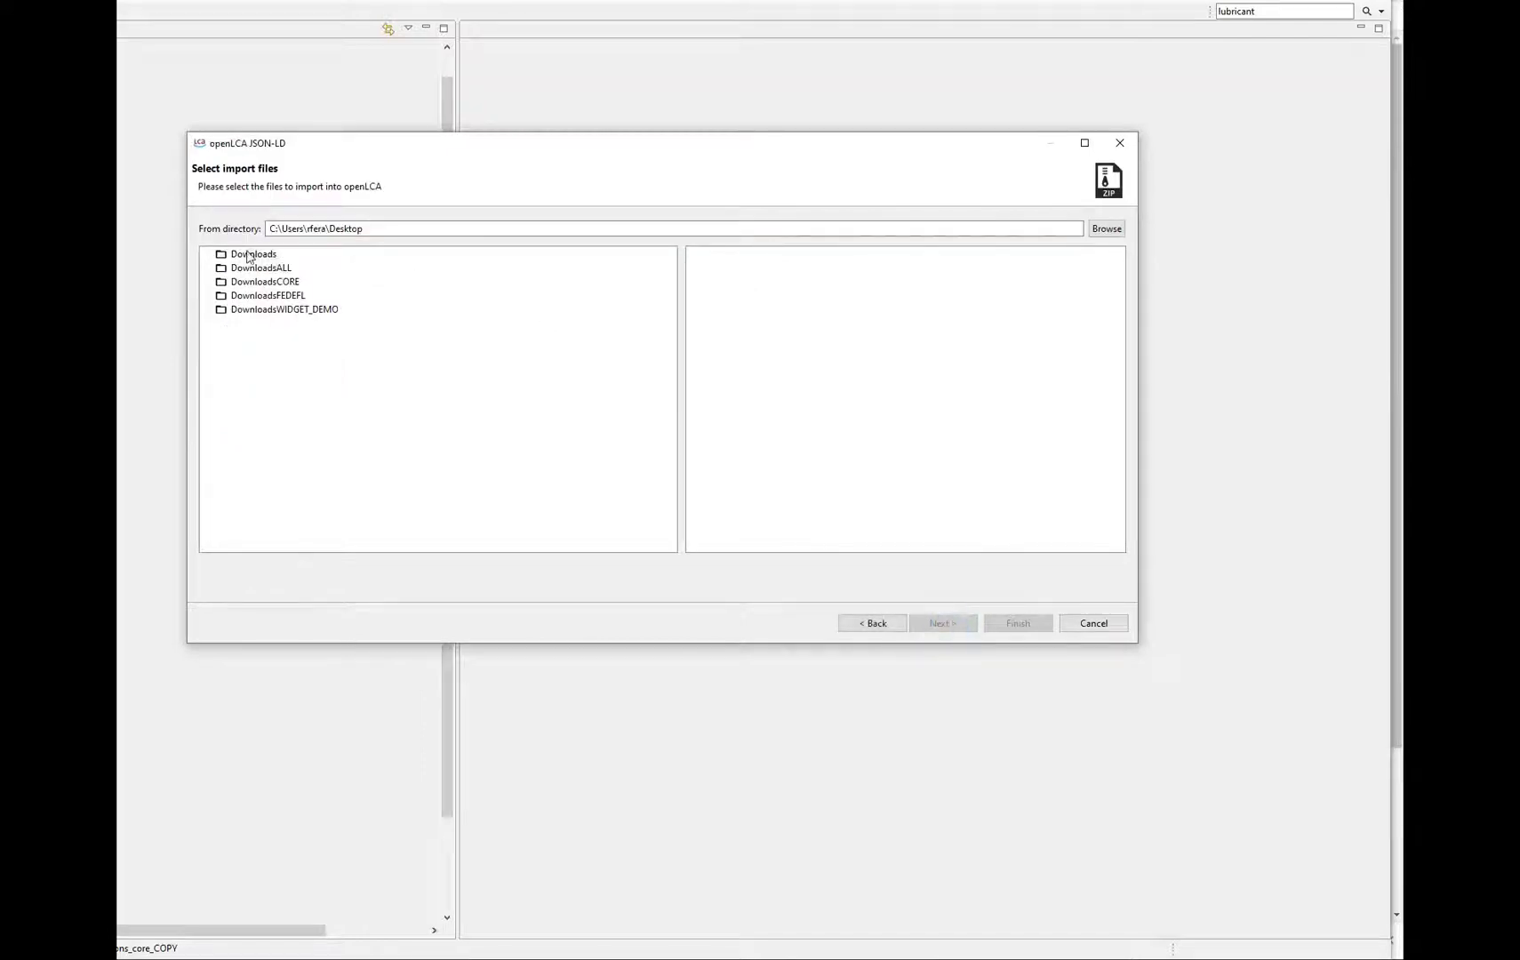
pyautogui.click(267, 282)
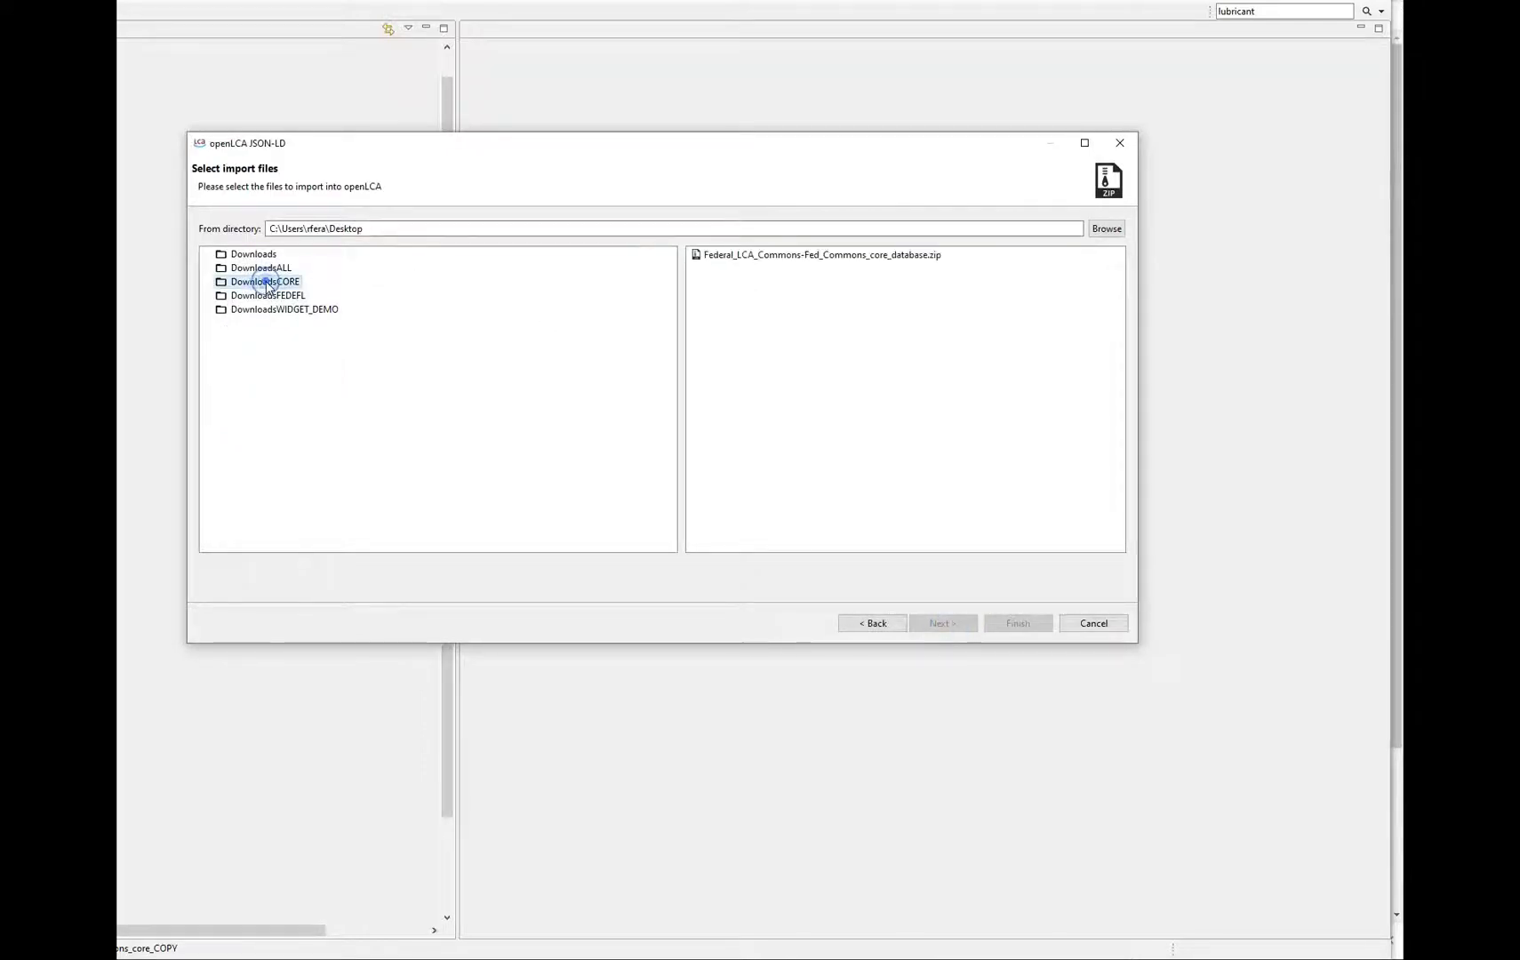
pyautogui.click(753, 263)
pyautogui.click(1008, 622)
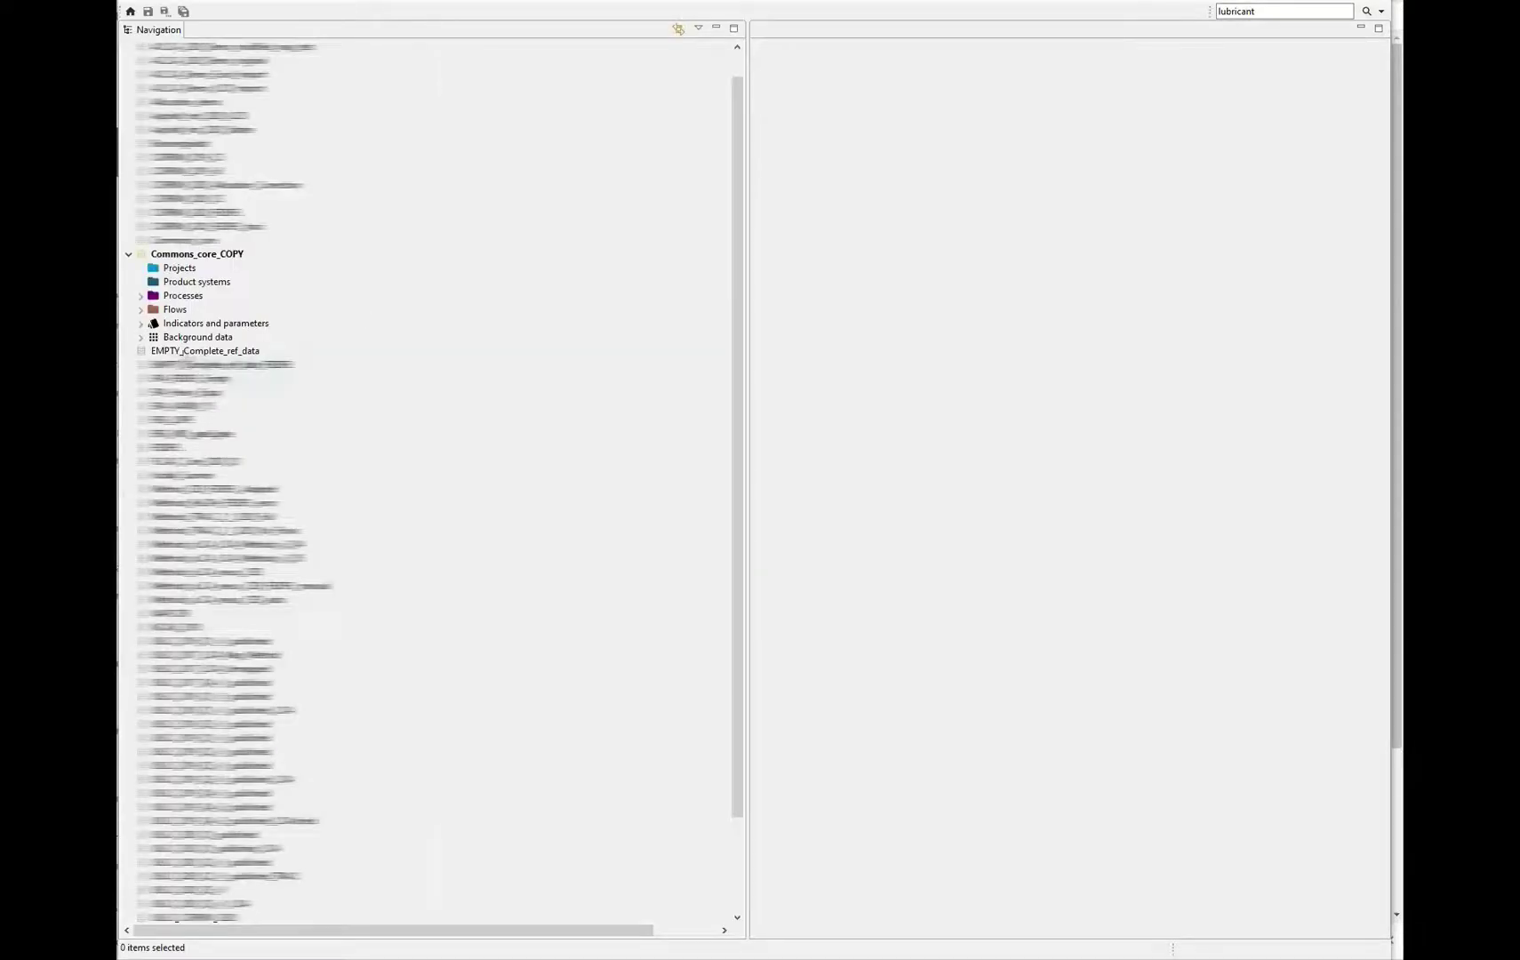
# - Expand the Processes, Technosphere and Elementary Flows, and Indicators and parameters folders of Commons_core_COPY
pyautogui.click(140, 295)
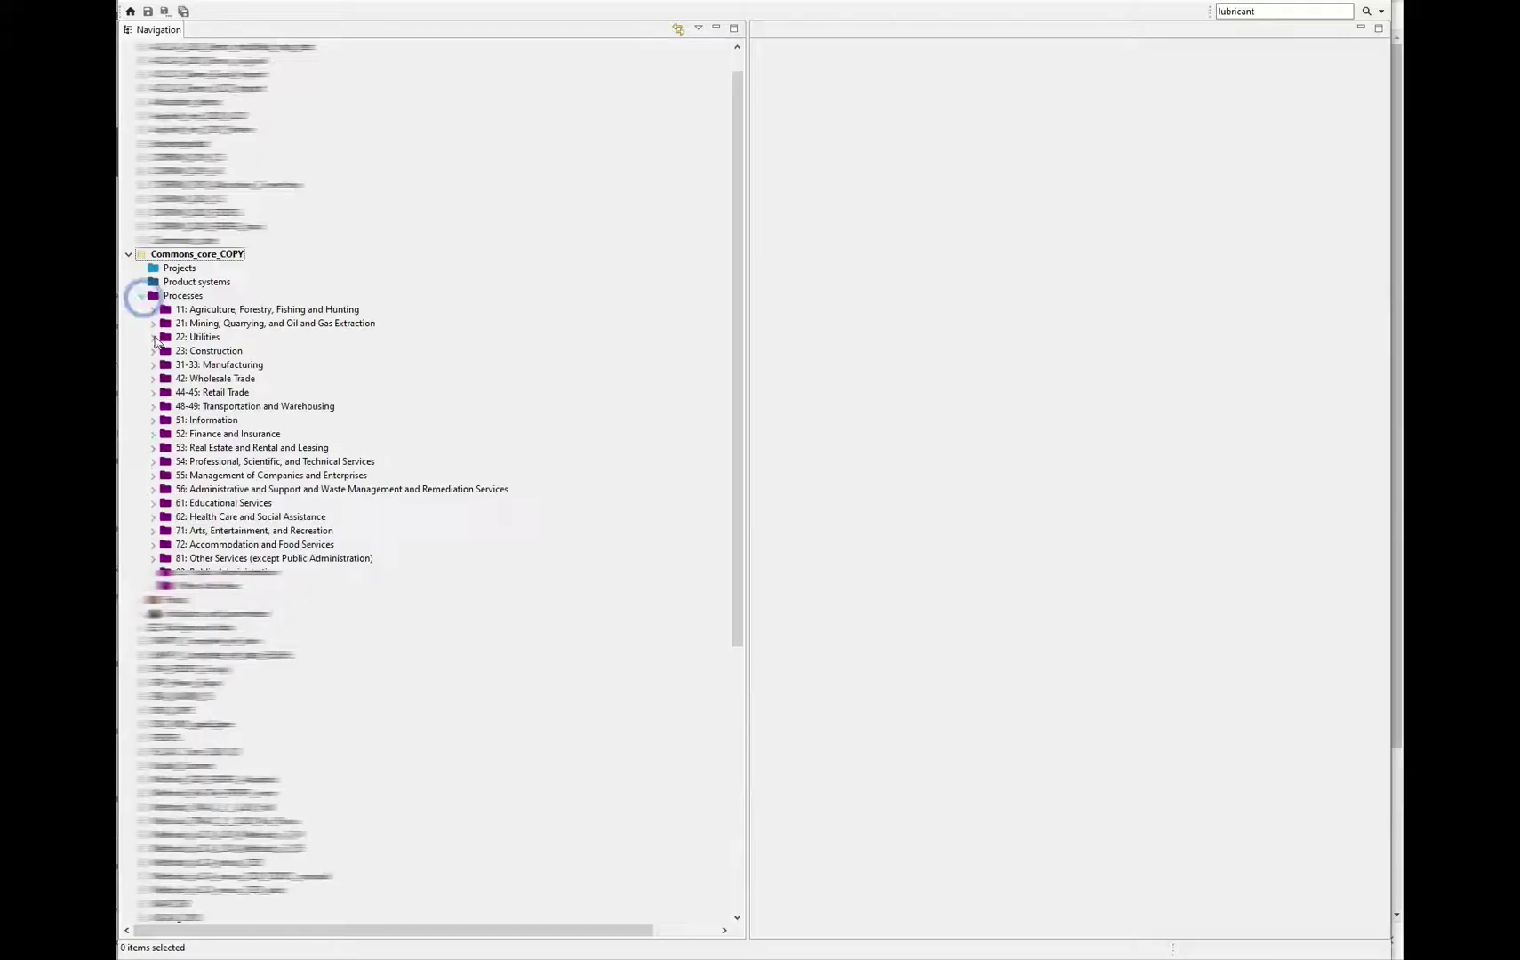
pyautogui.click(140, 600)
pyautogui.click(154, 629)
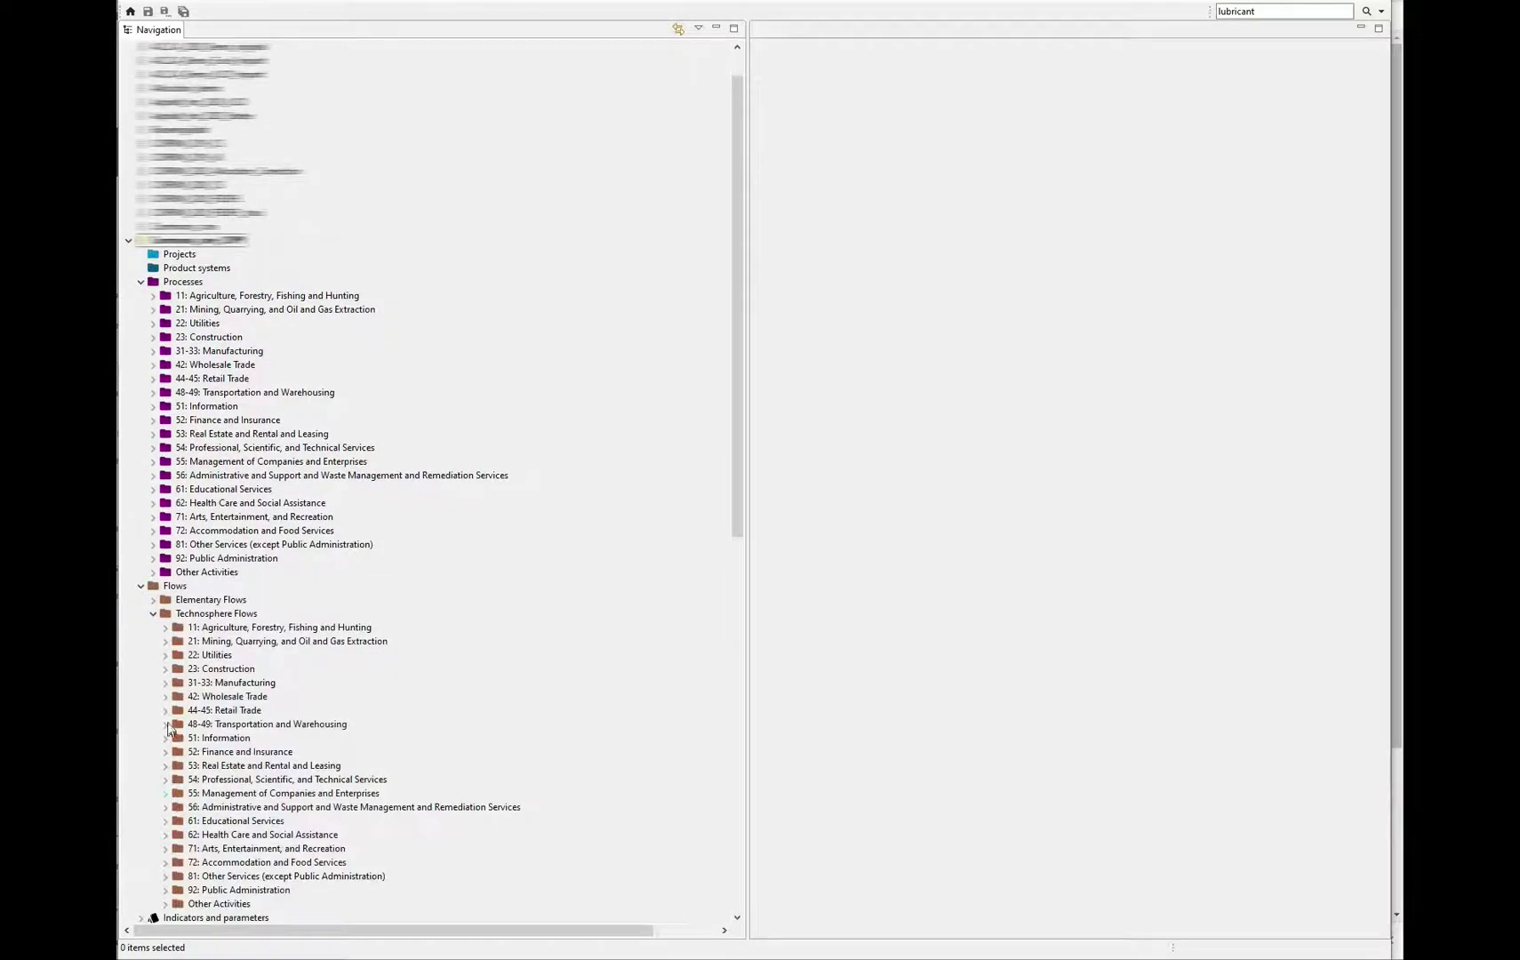
pyautogui.click(153, 601)
pyautogui.scroll(-7, 178, 642)
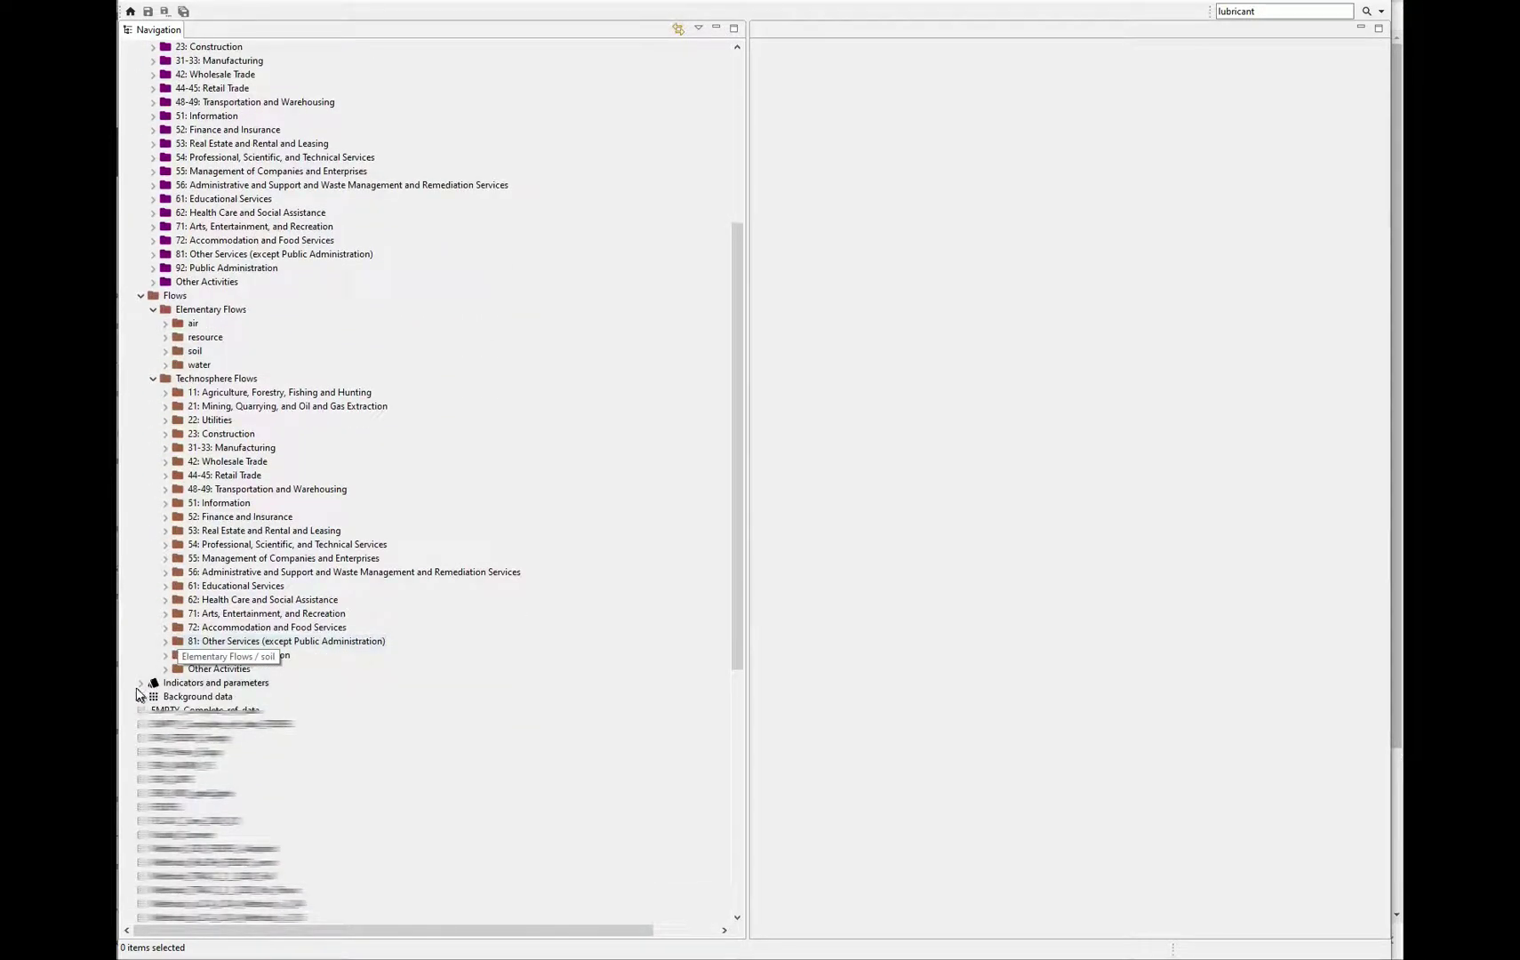
pyautogui.click(140, 682)
pyautogui.click(153, 738)
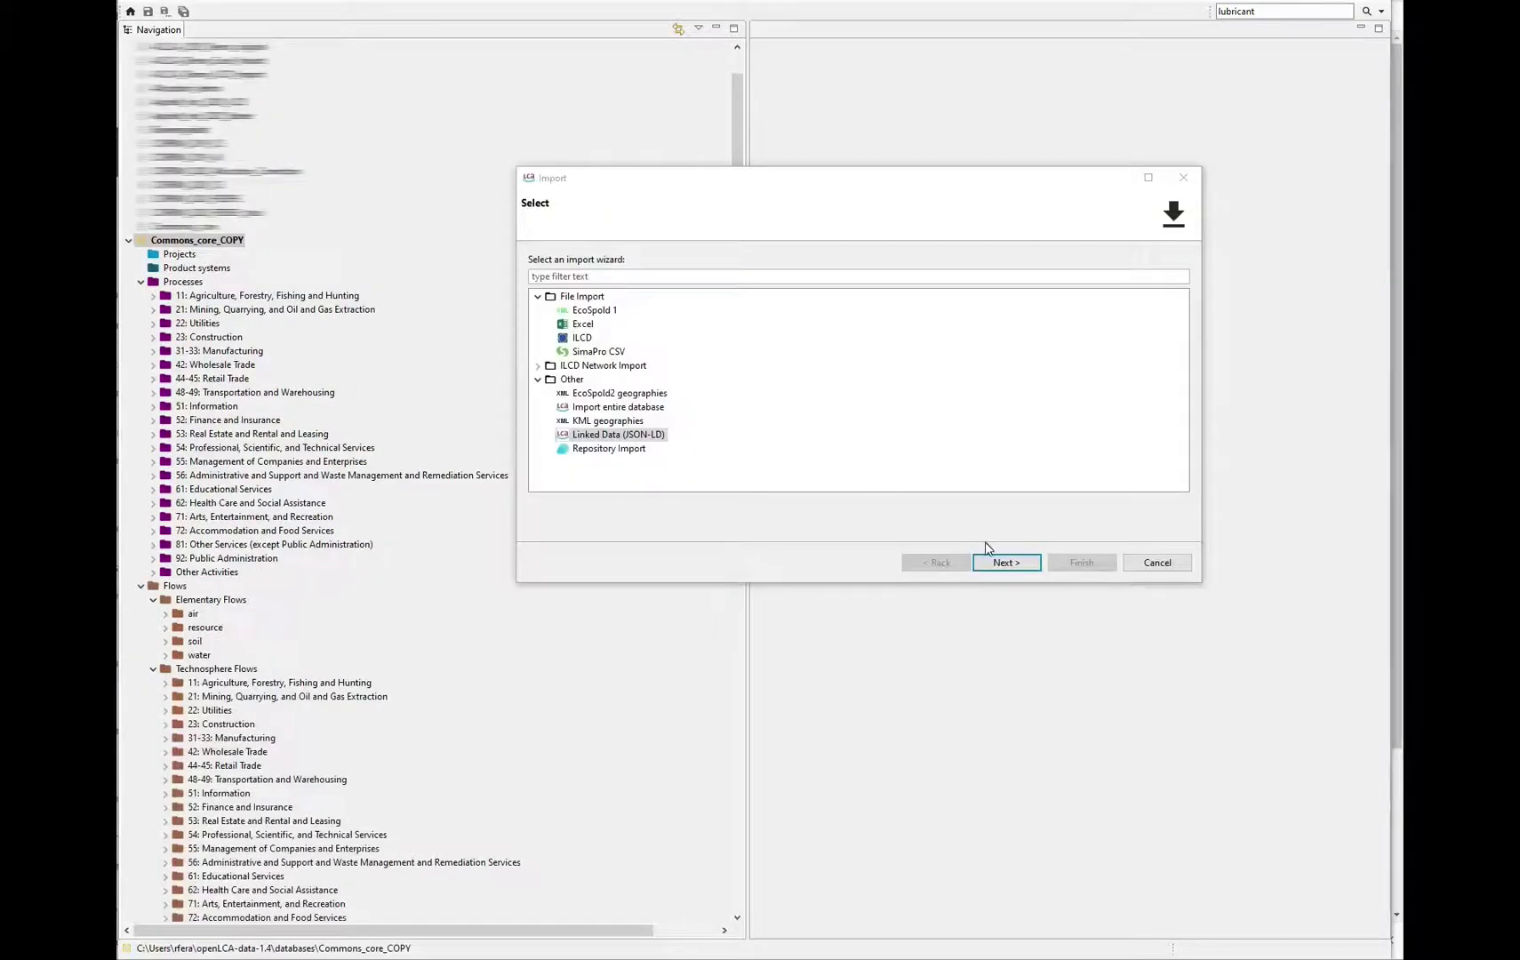
# - Import ACLCA_2020_Demo_widget.zip from DownloadsWIDGET_DEMO and move Demo_construction_commons_mapped into a process folder
pyautogui.click(1005, 563)
pyautogui.click(601, 347)
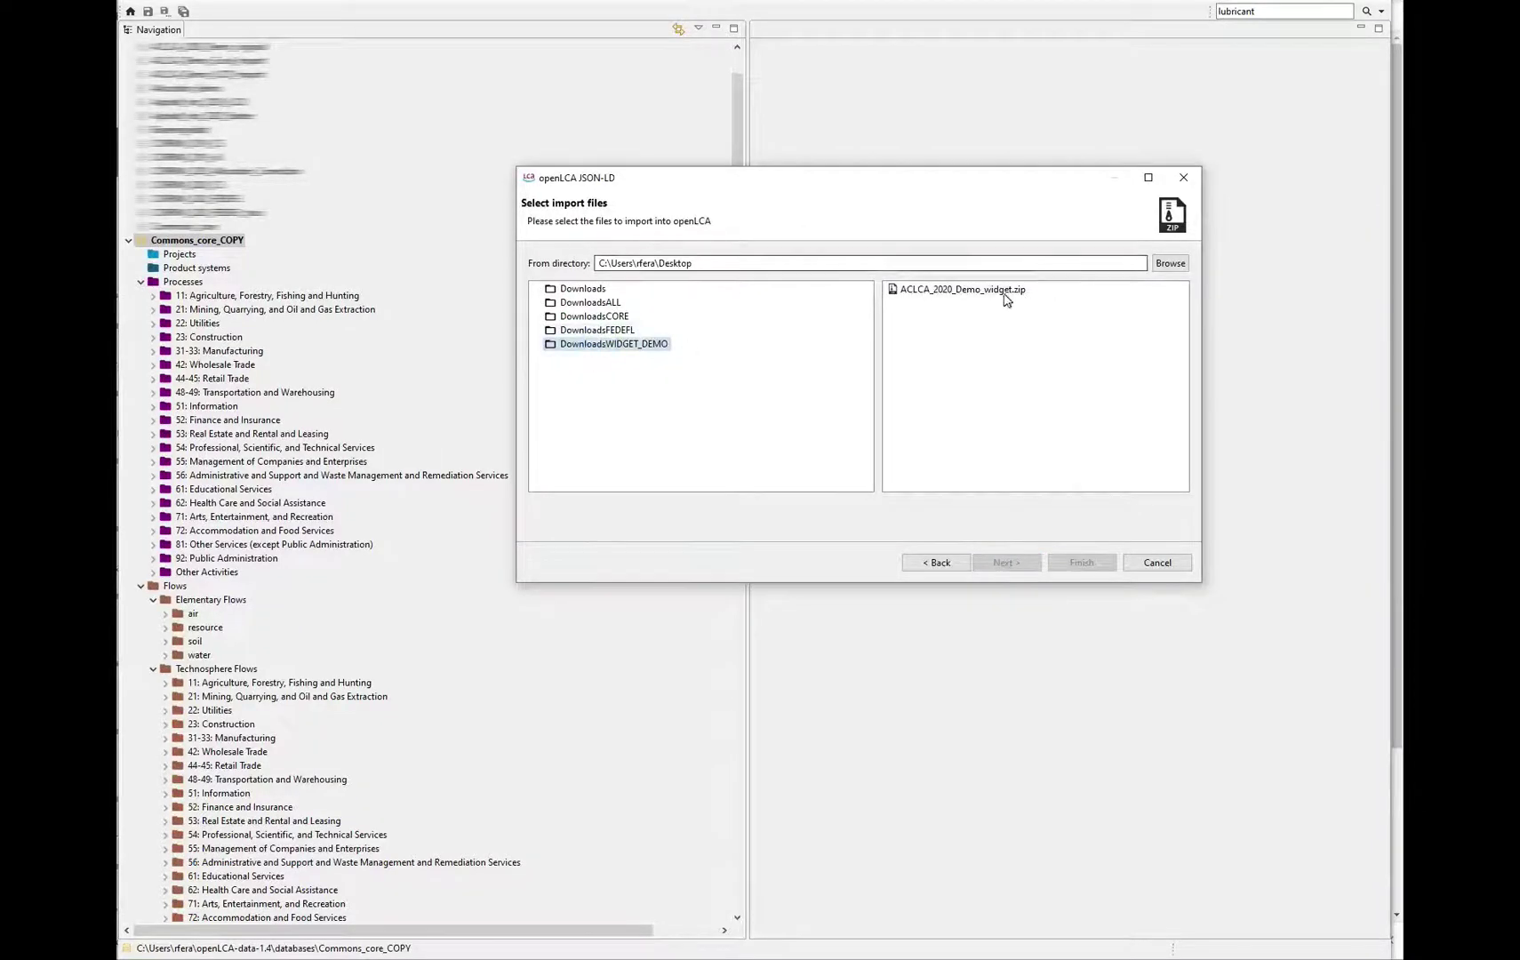
pyautogui.click(1003, 291)
pyautogui.click(1082, 565)
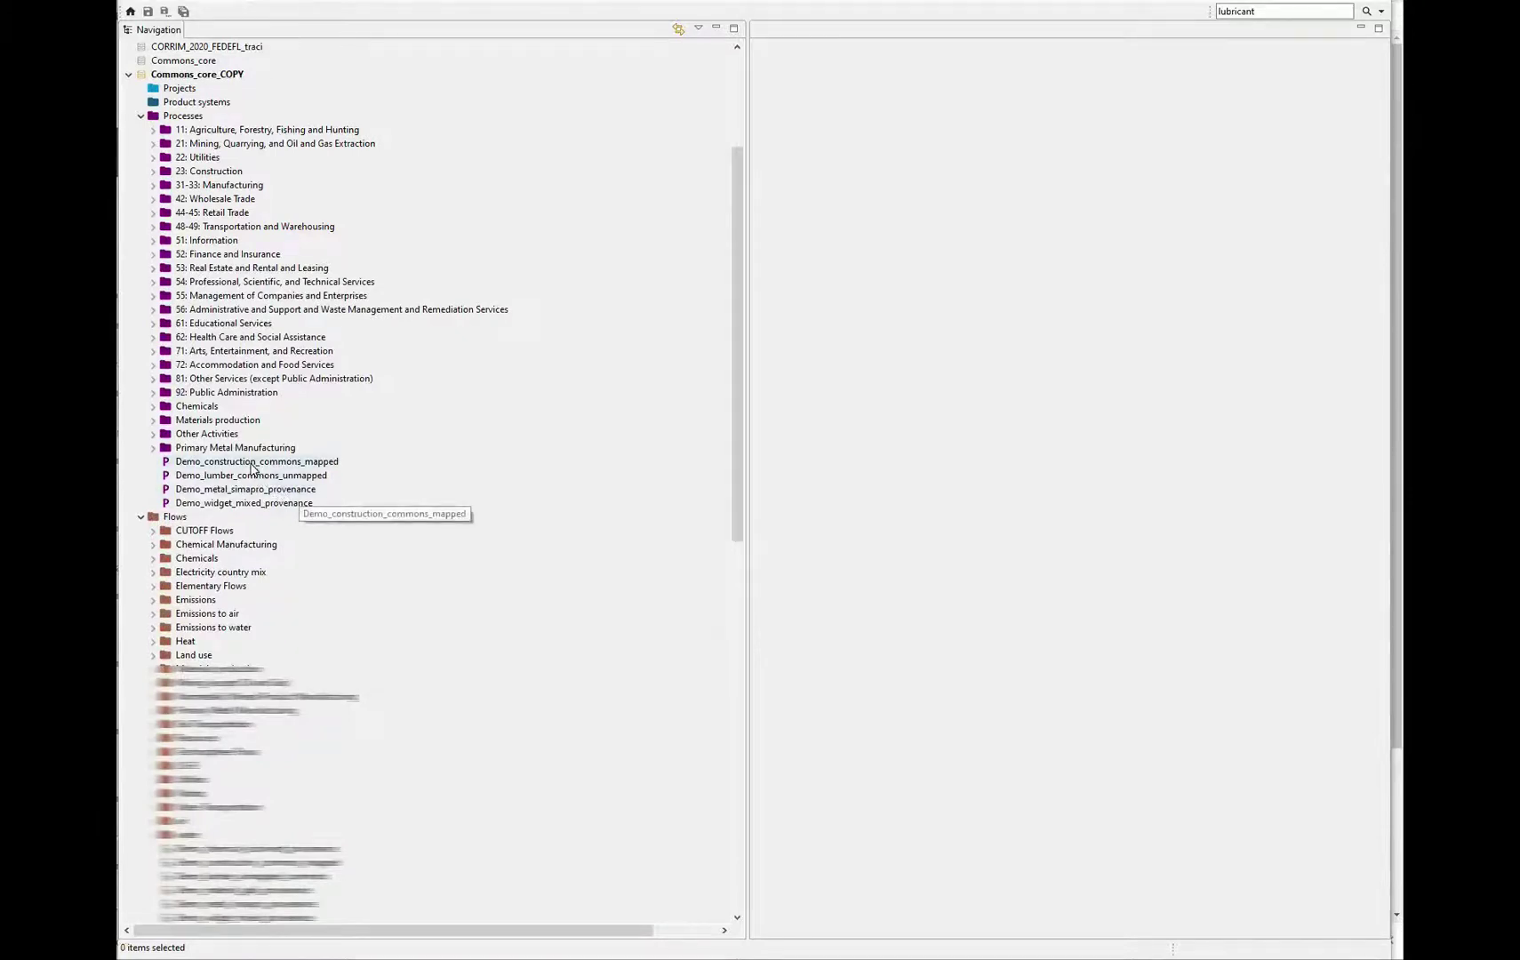
pyautogui.moveTo(252, 462); pyautogui.dragTo(230, 174)
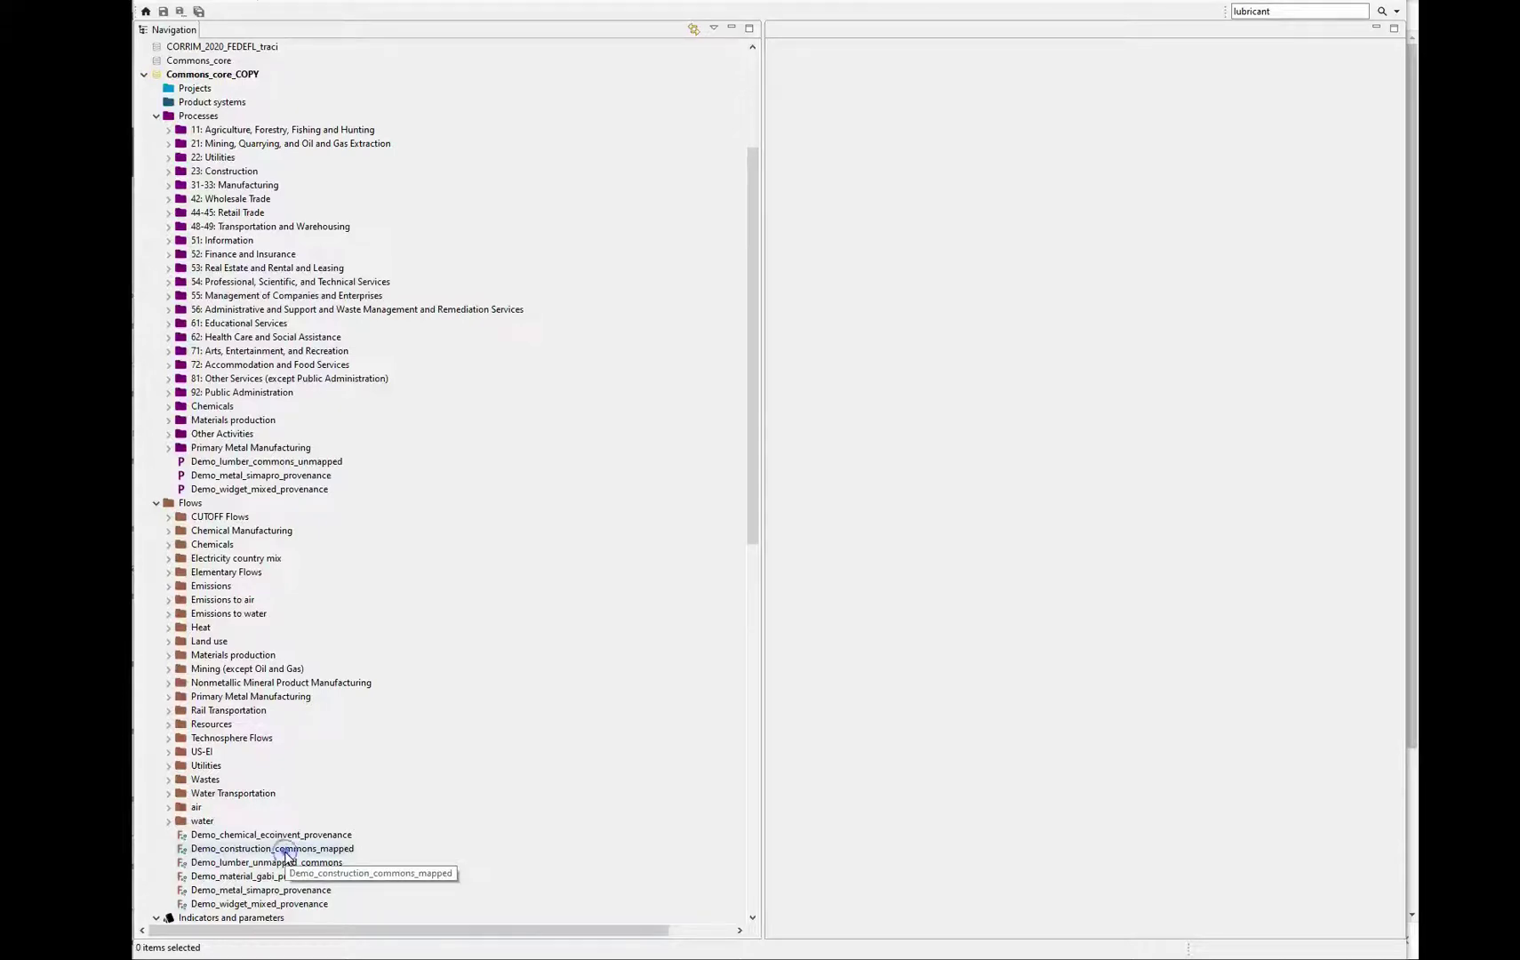
pyautogui.moveTo(285, 855); pyautogui.dragTo(261, 177)
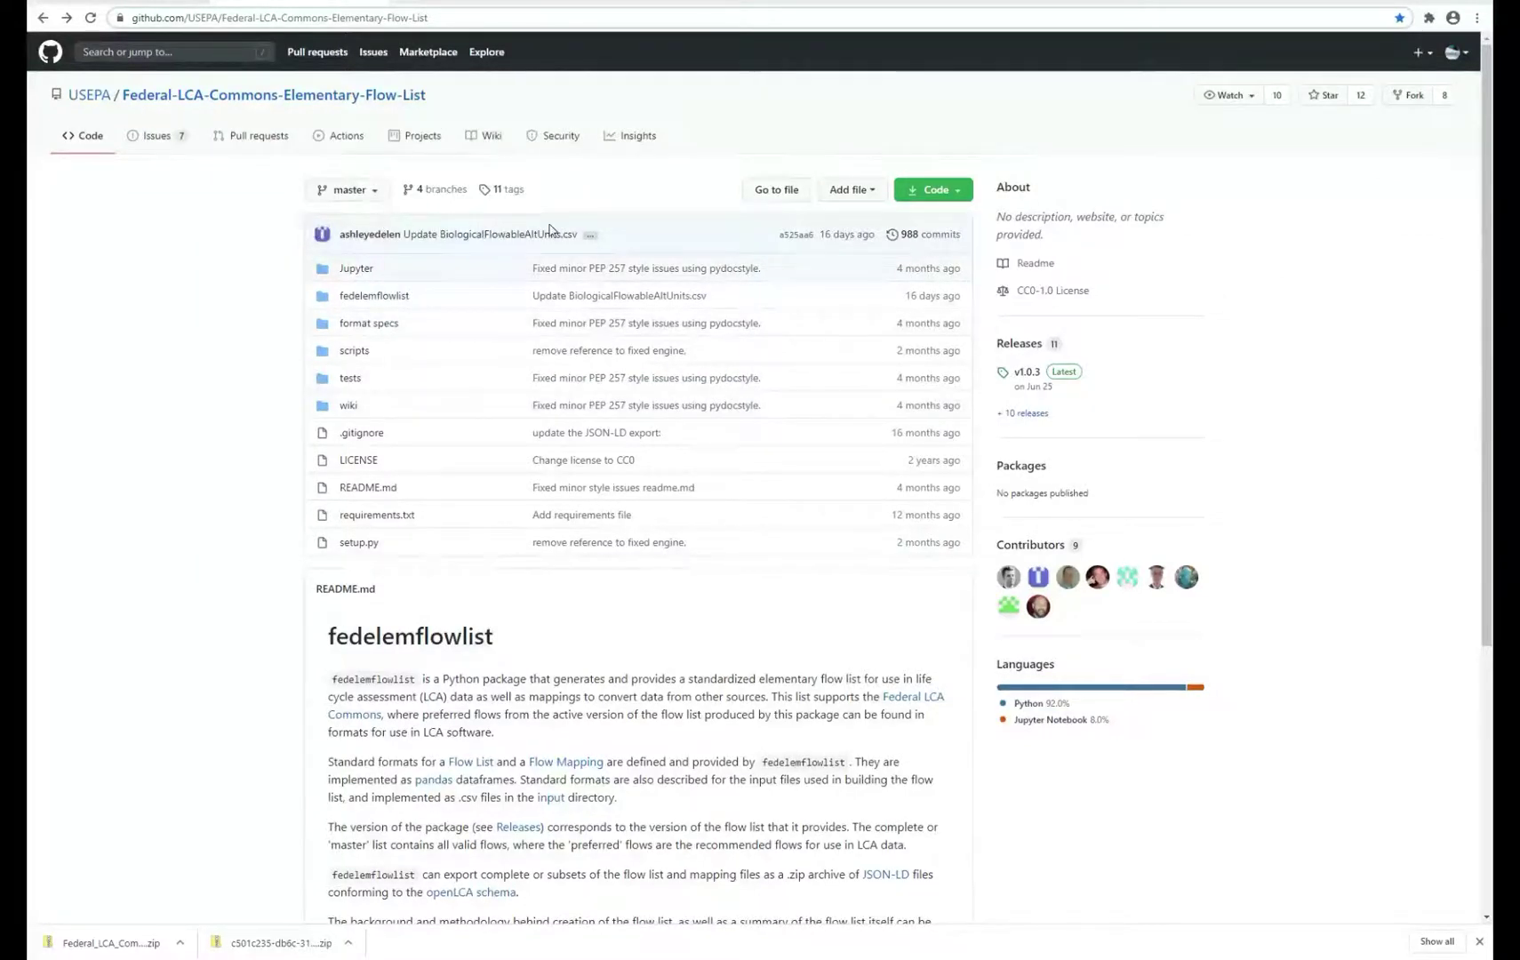
# - Read the wiki's FEDEFL in openLCA mapping instructions, then return to the LCA Commons search results
pyautogui.click(491, 138)
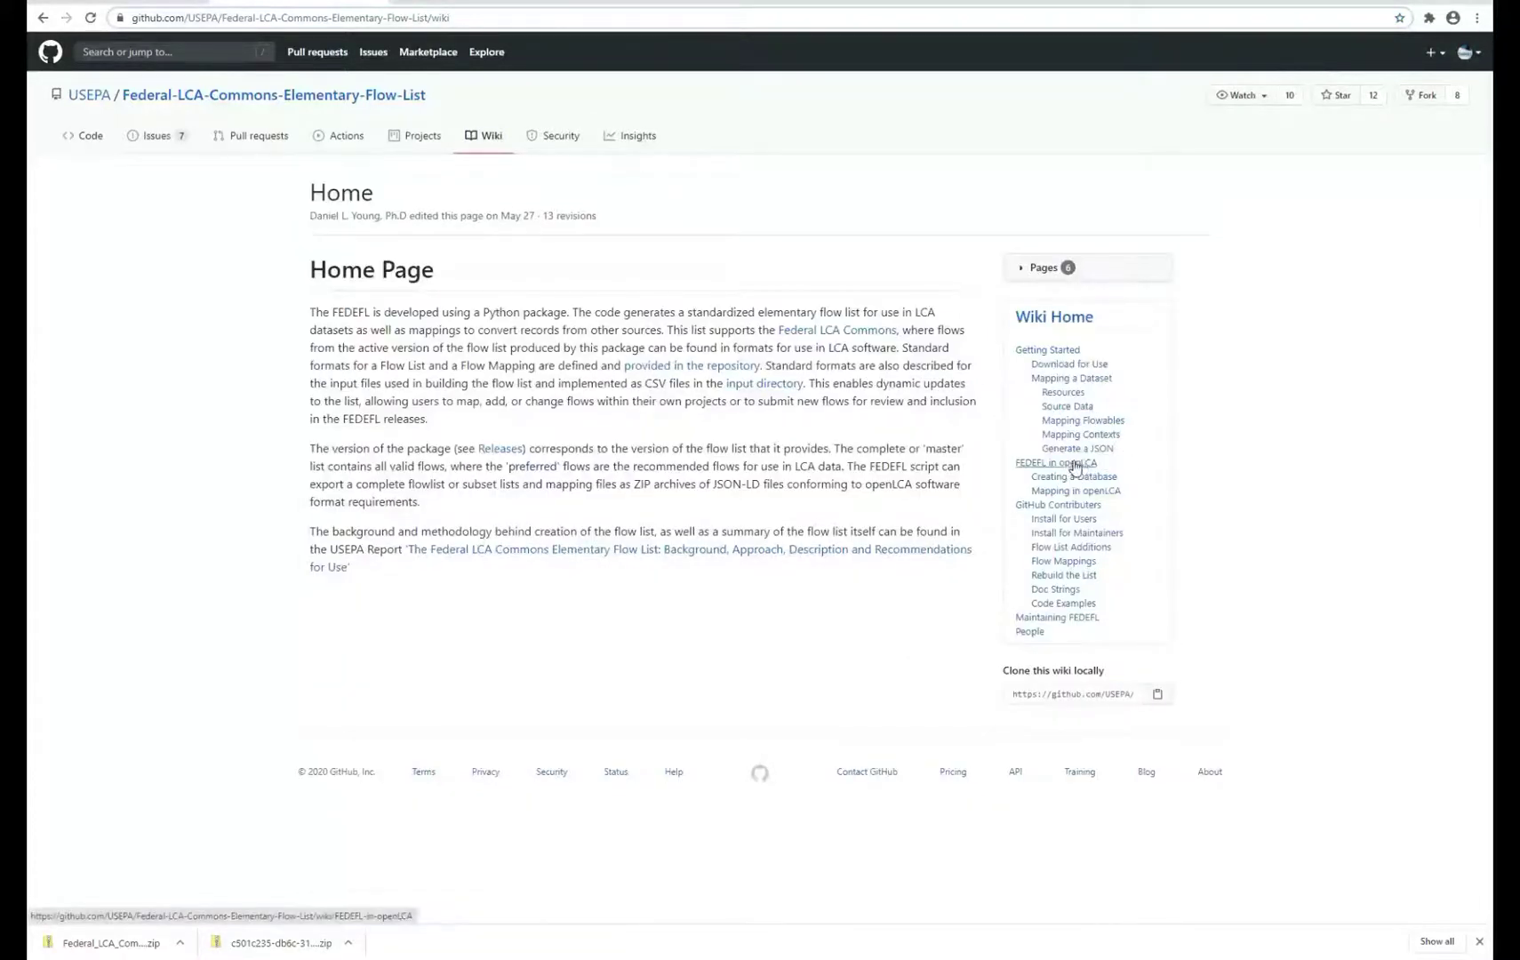
pyautogui.click(1075, 464)
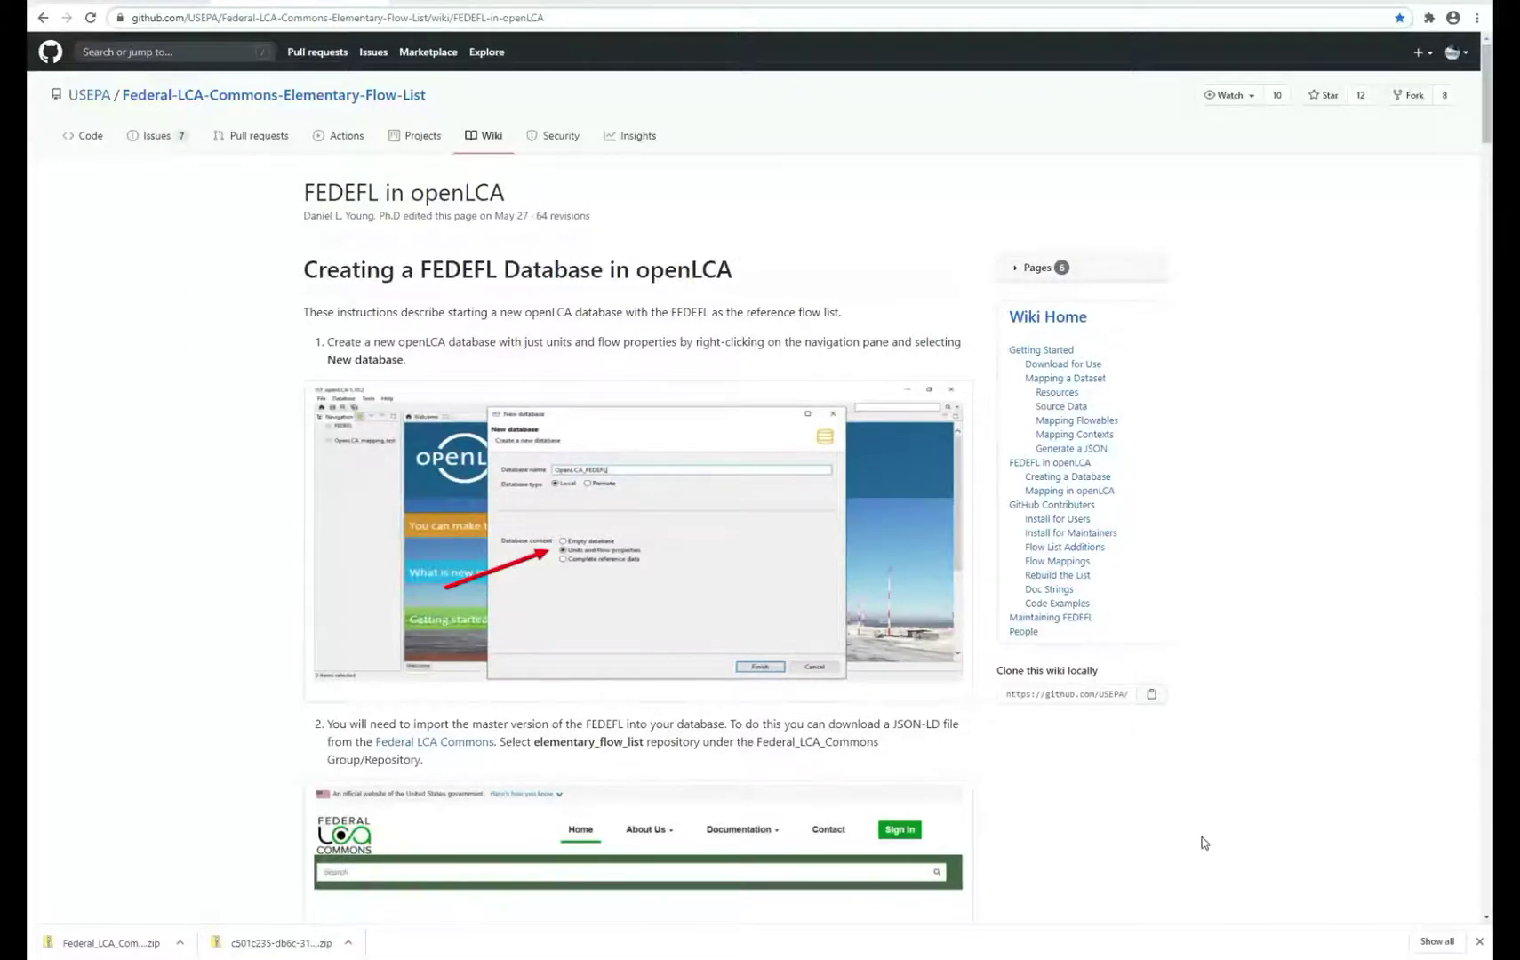
pyautogui.scroll(-18, 1202, 843)
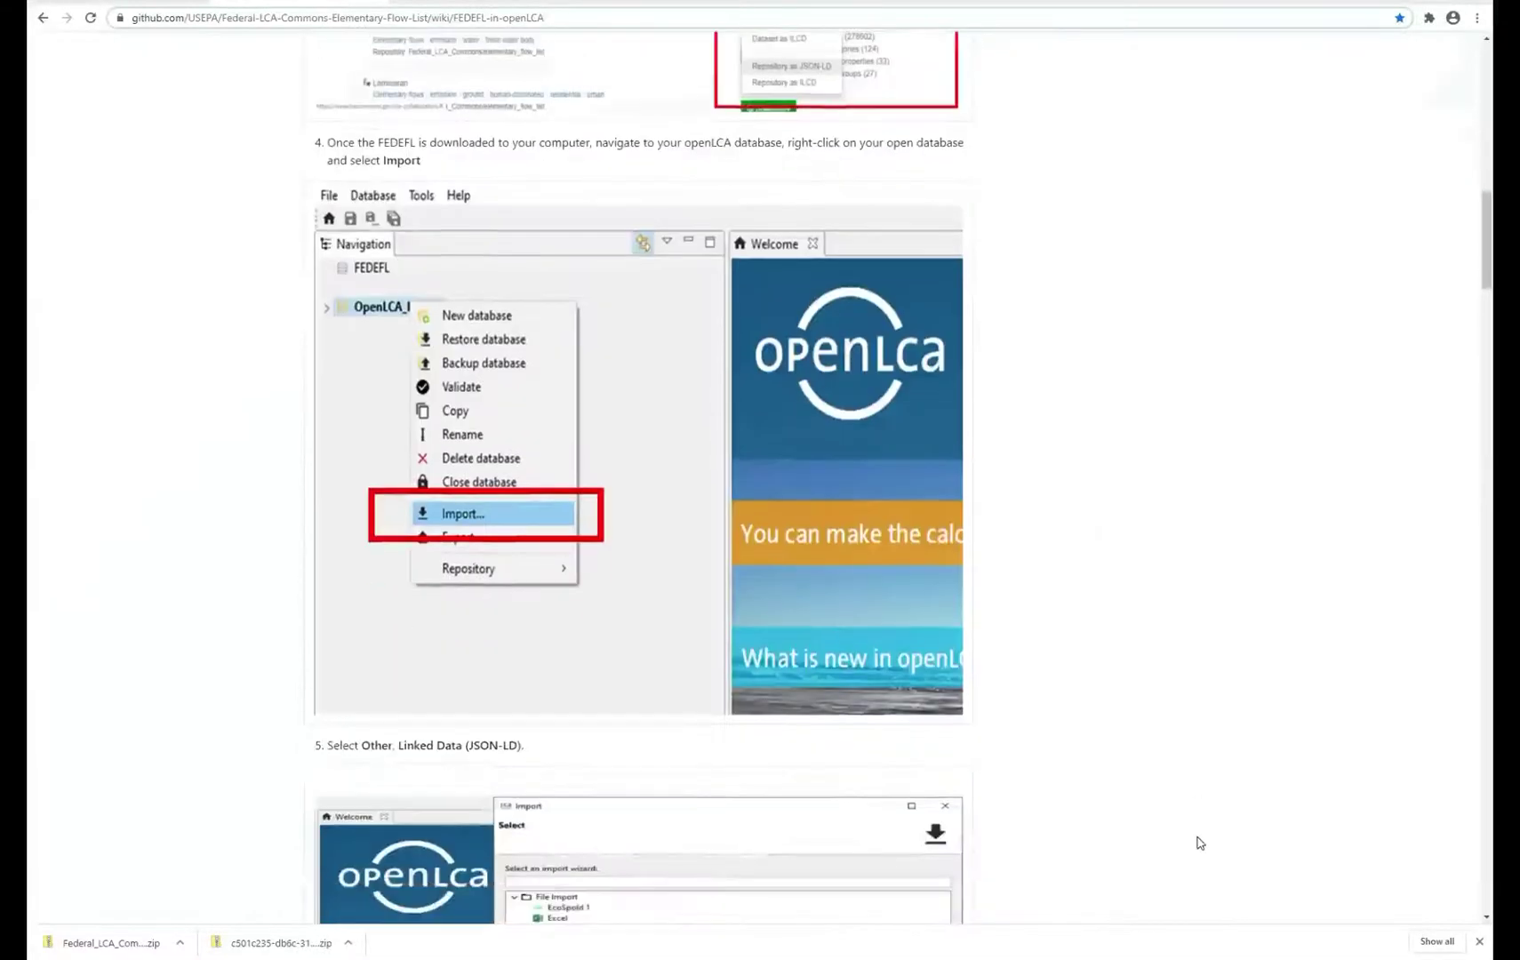
pyautogui.scroll(-18, 1200, 843)
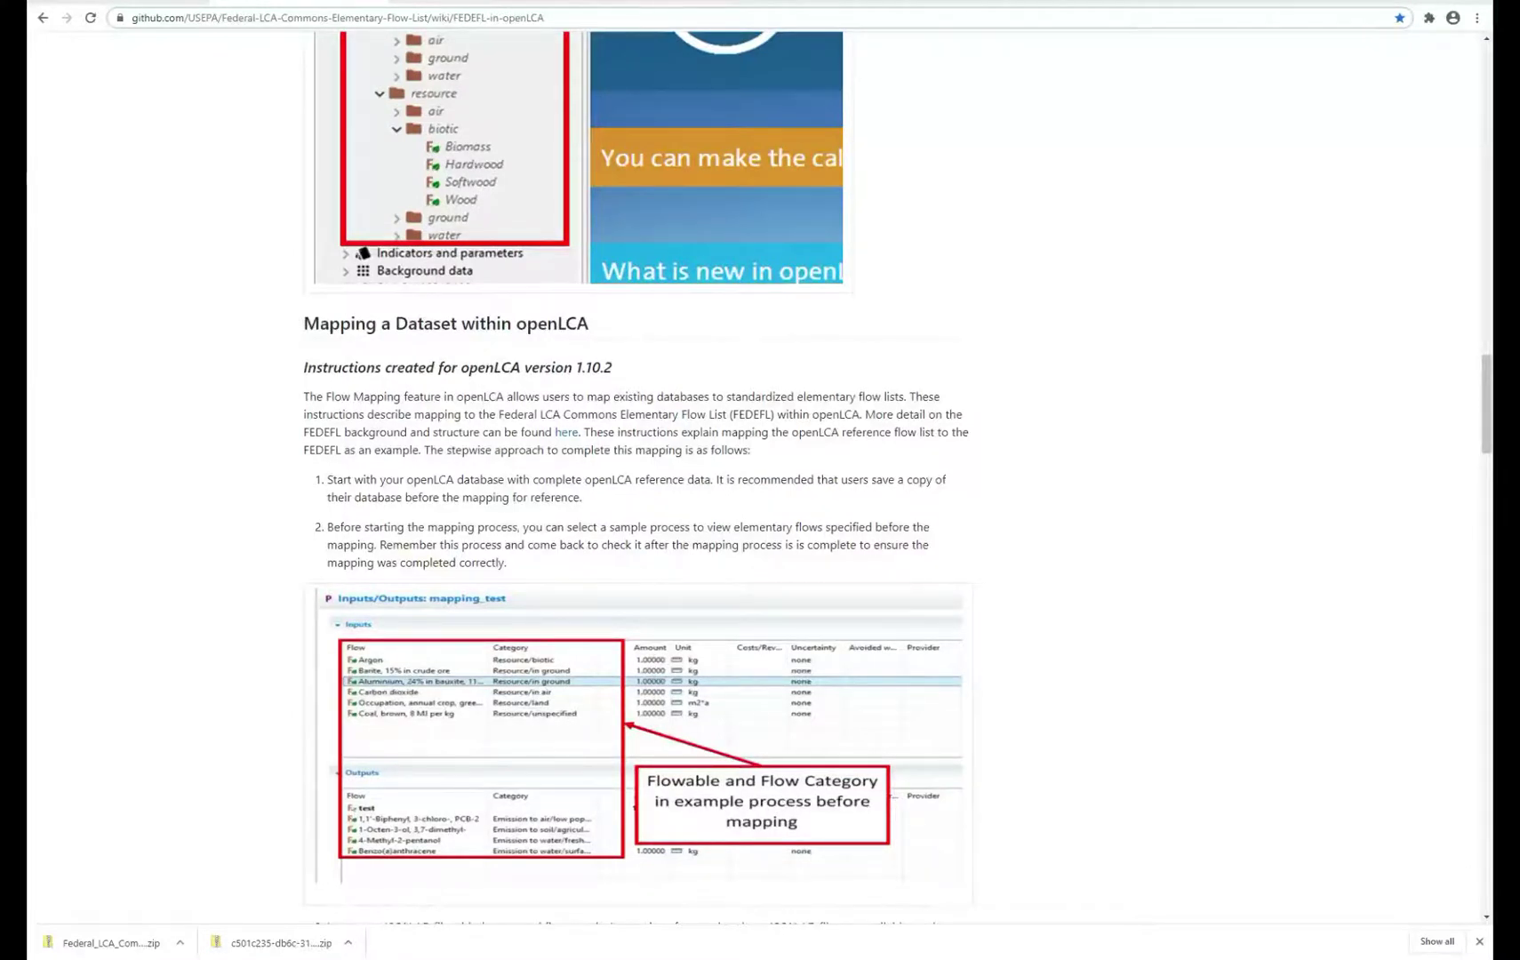
pyautogui.hotkey('ctrl', 'Tab')
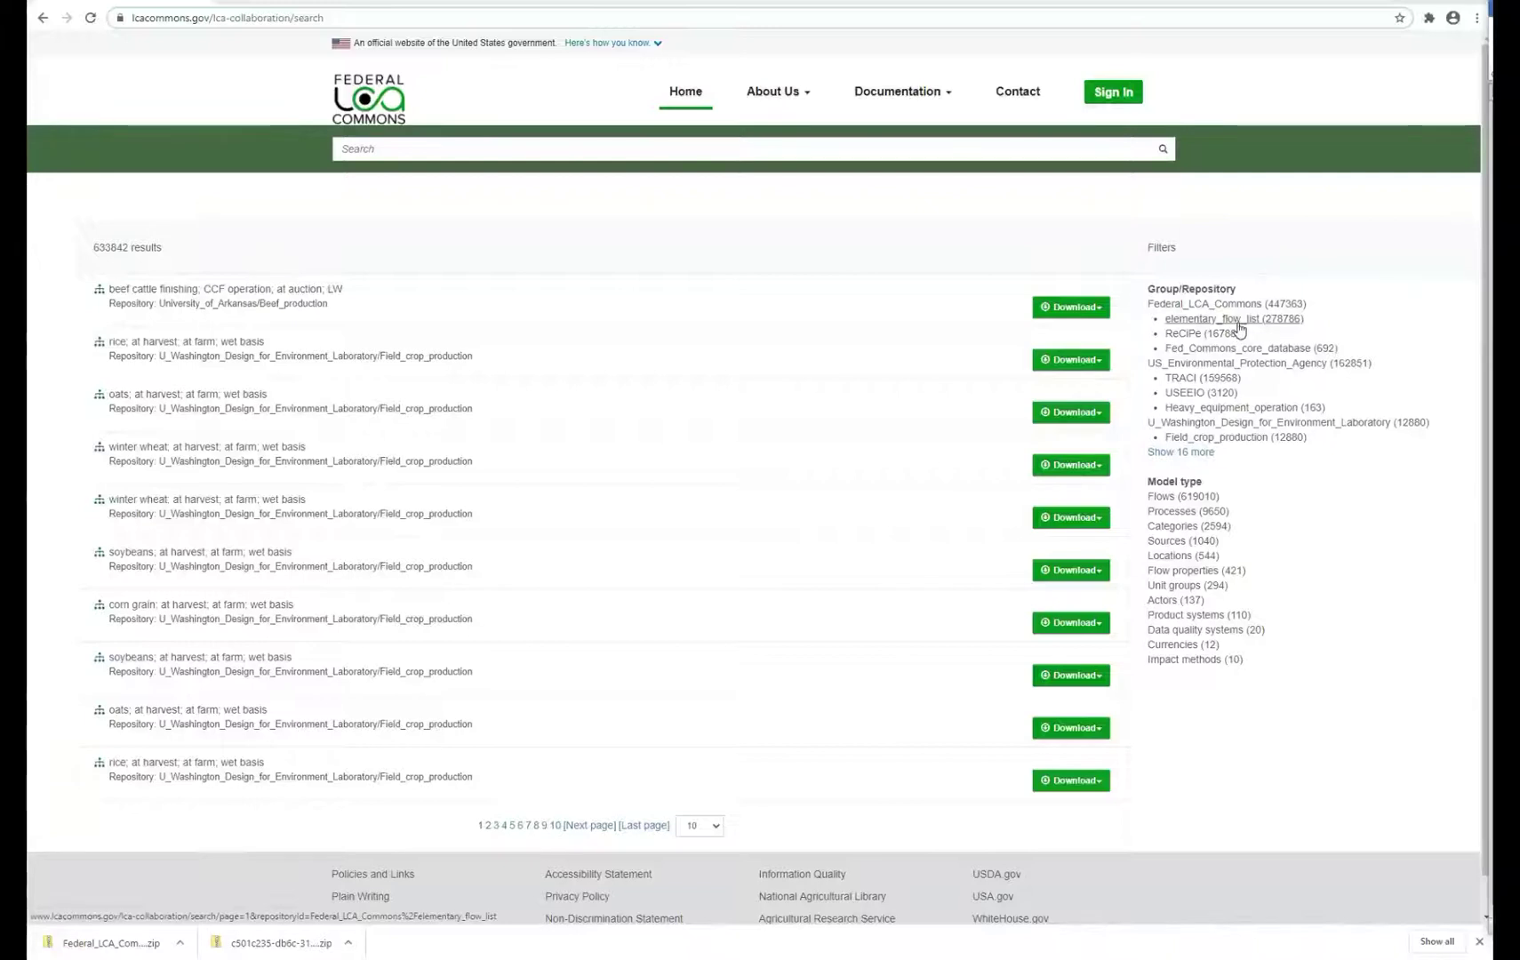
# - Check the first result's download formats, then create a new, empty flow mapping in openLCA
pyautogui.click(1083, 307)
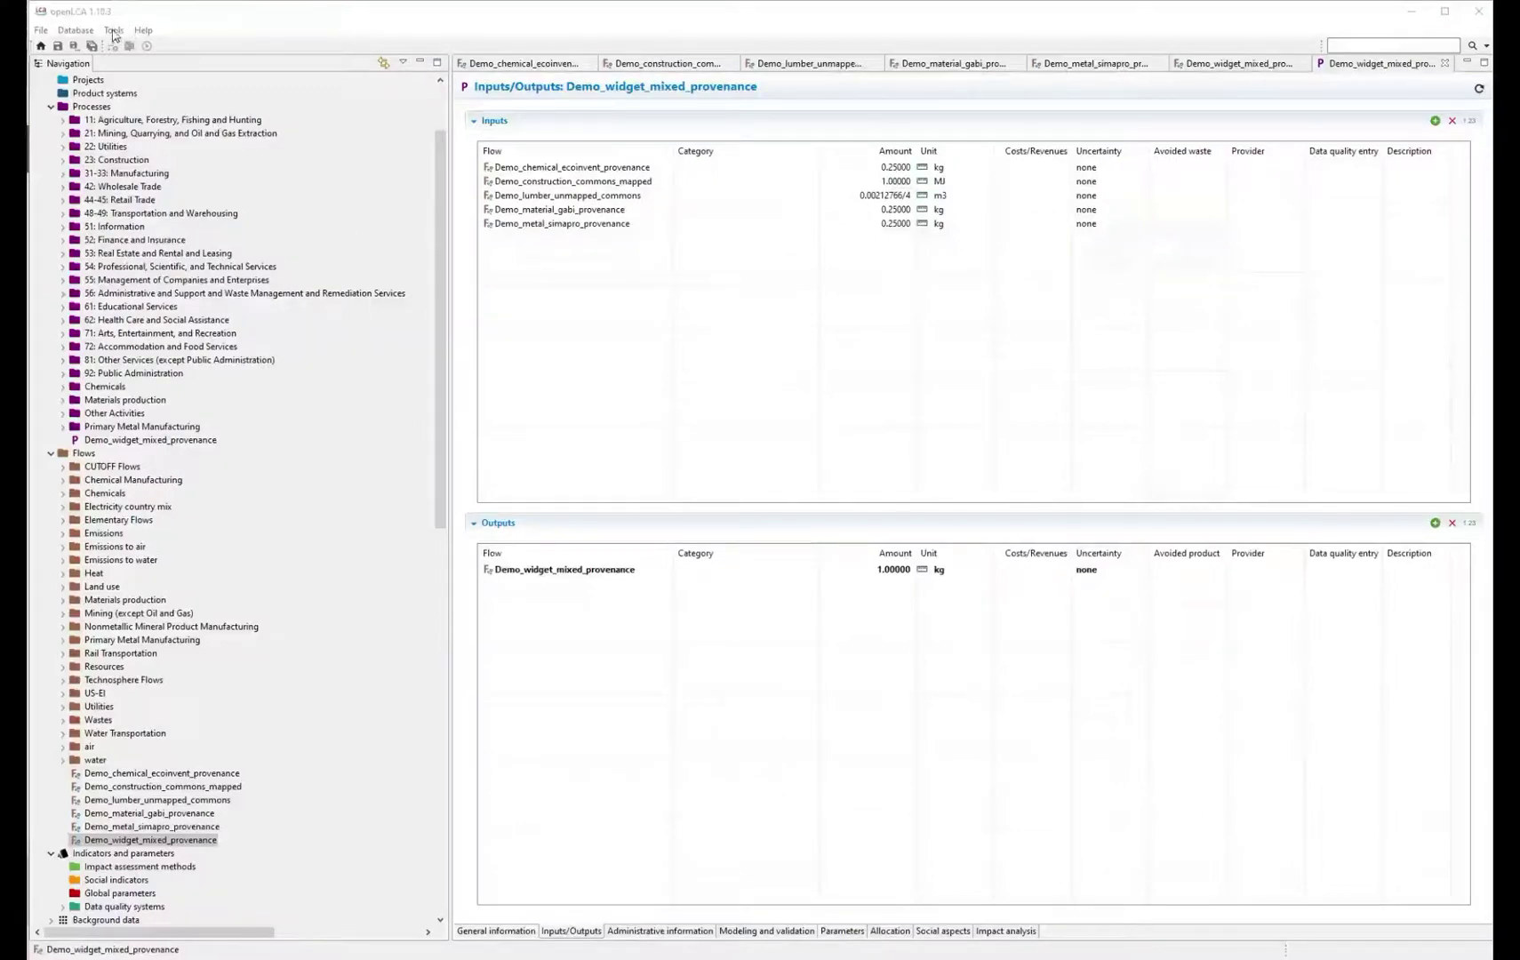
pyautogui.click(113, 32)
pyautogui.moveTo(176, 122)
pyautogui.click(311, 118)
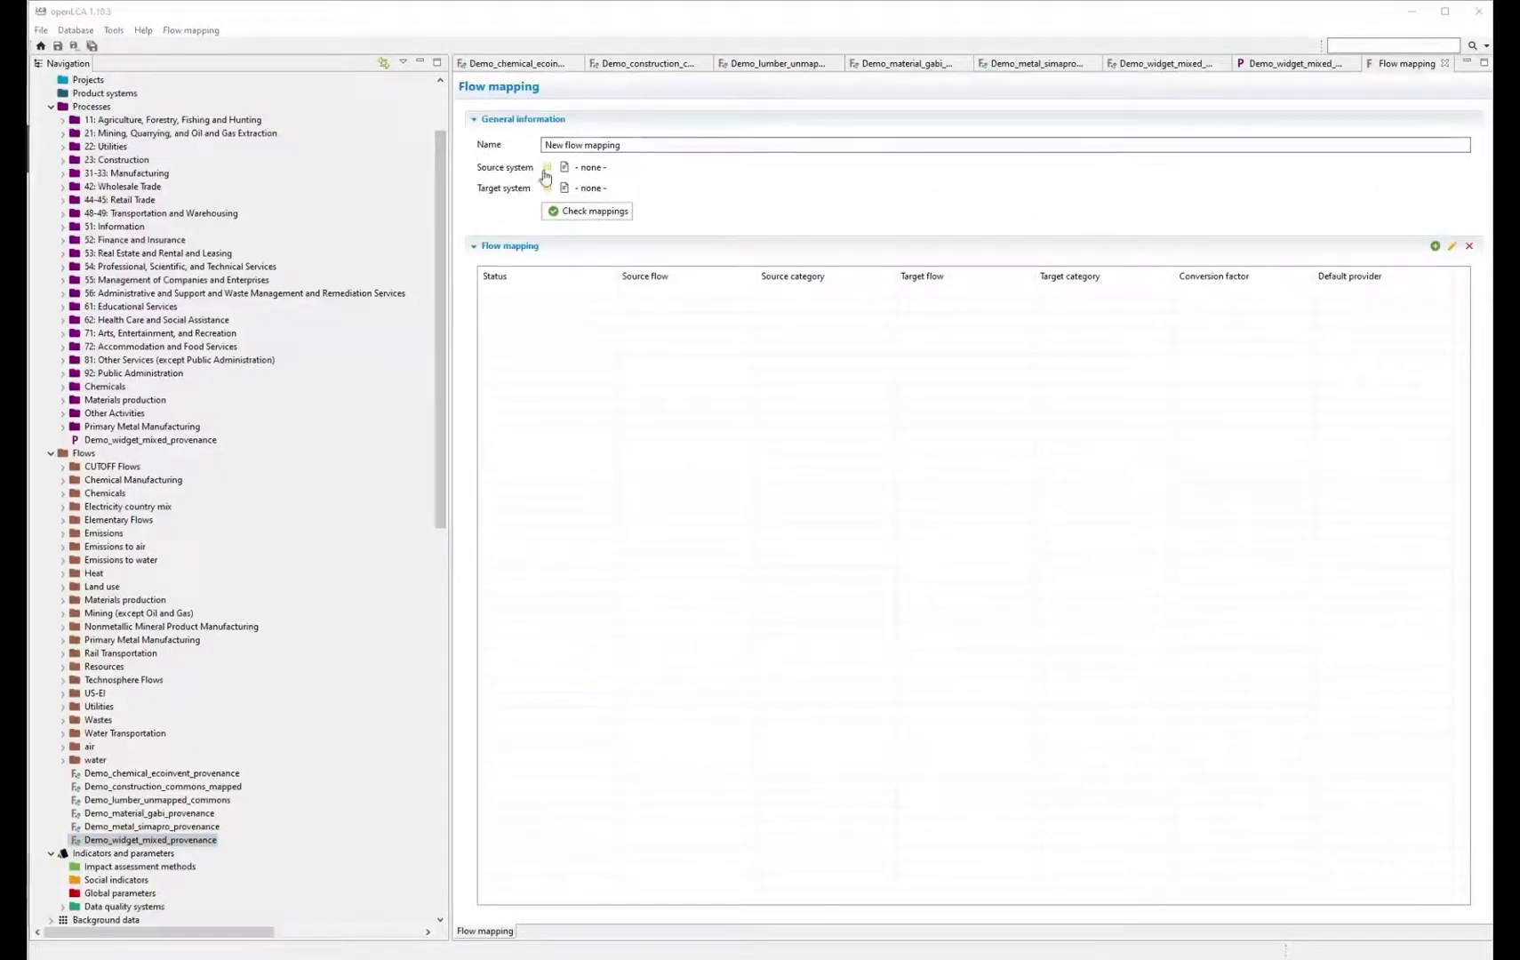
# - Map from the current database to the FEDEFL elementary flow list zip and check mappings
pyautogui.click(549, 169)
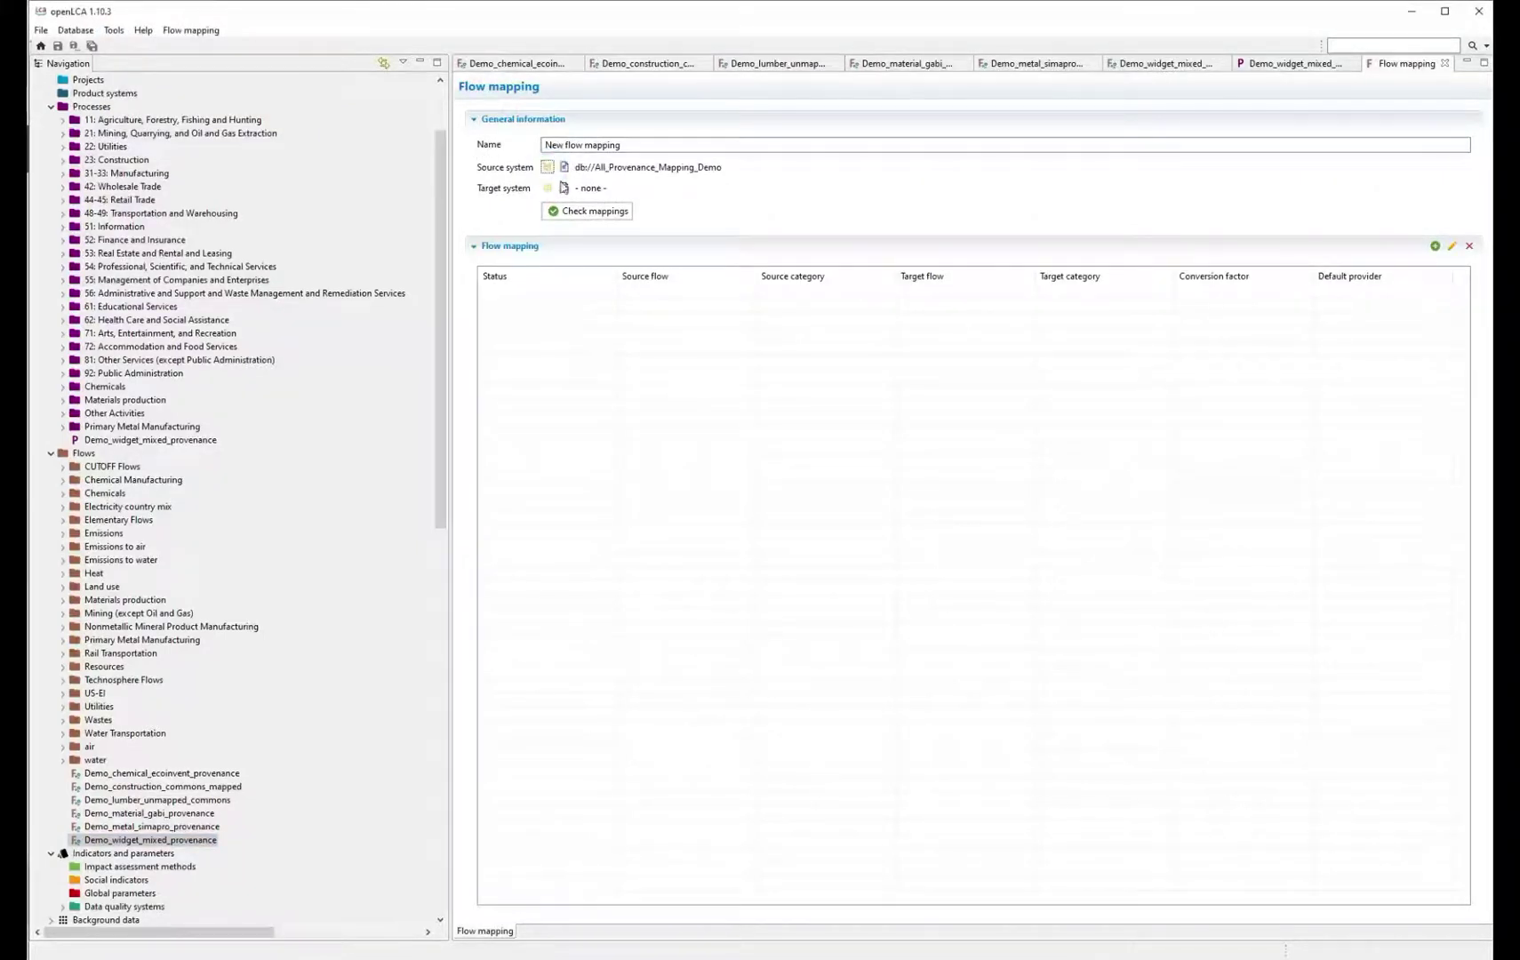
pyautogui.click(563, 188)
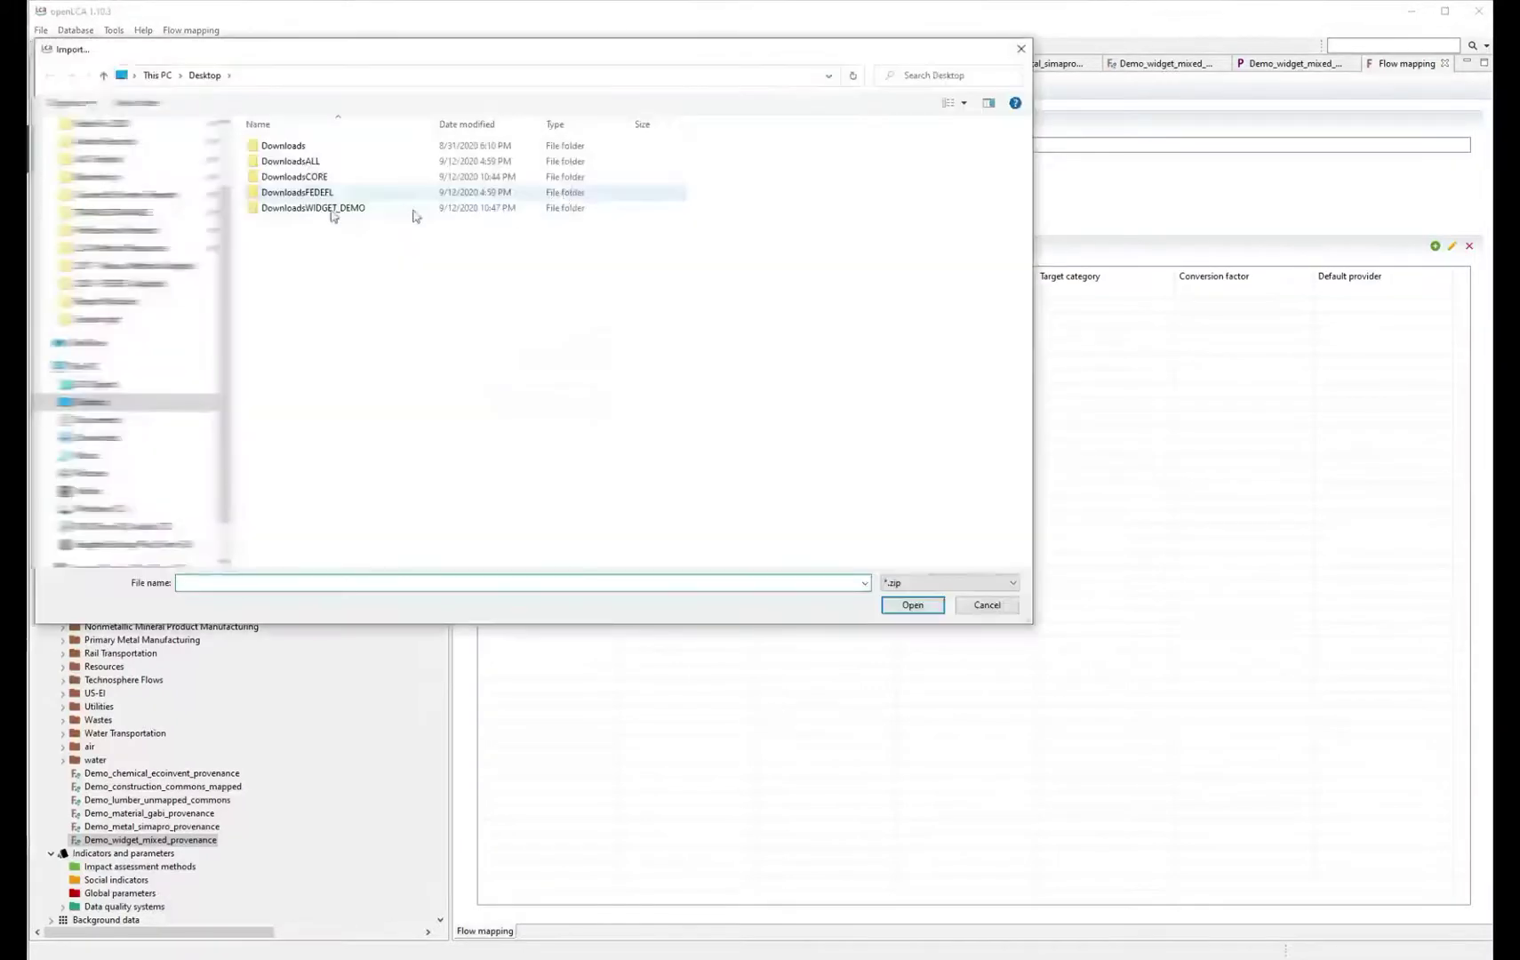
pyautogui.doubleClick(295, 192)
pyautogui.click(359, 149)
pyautogui.click(910, 605)
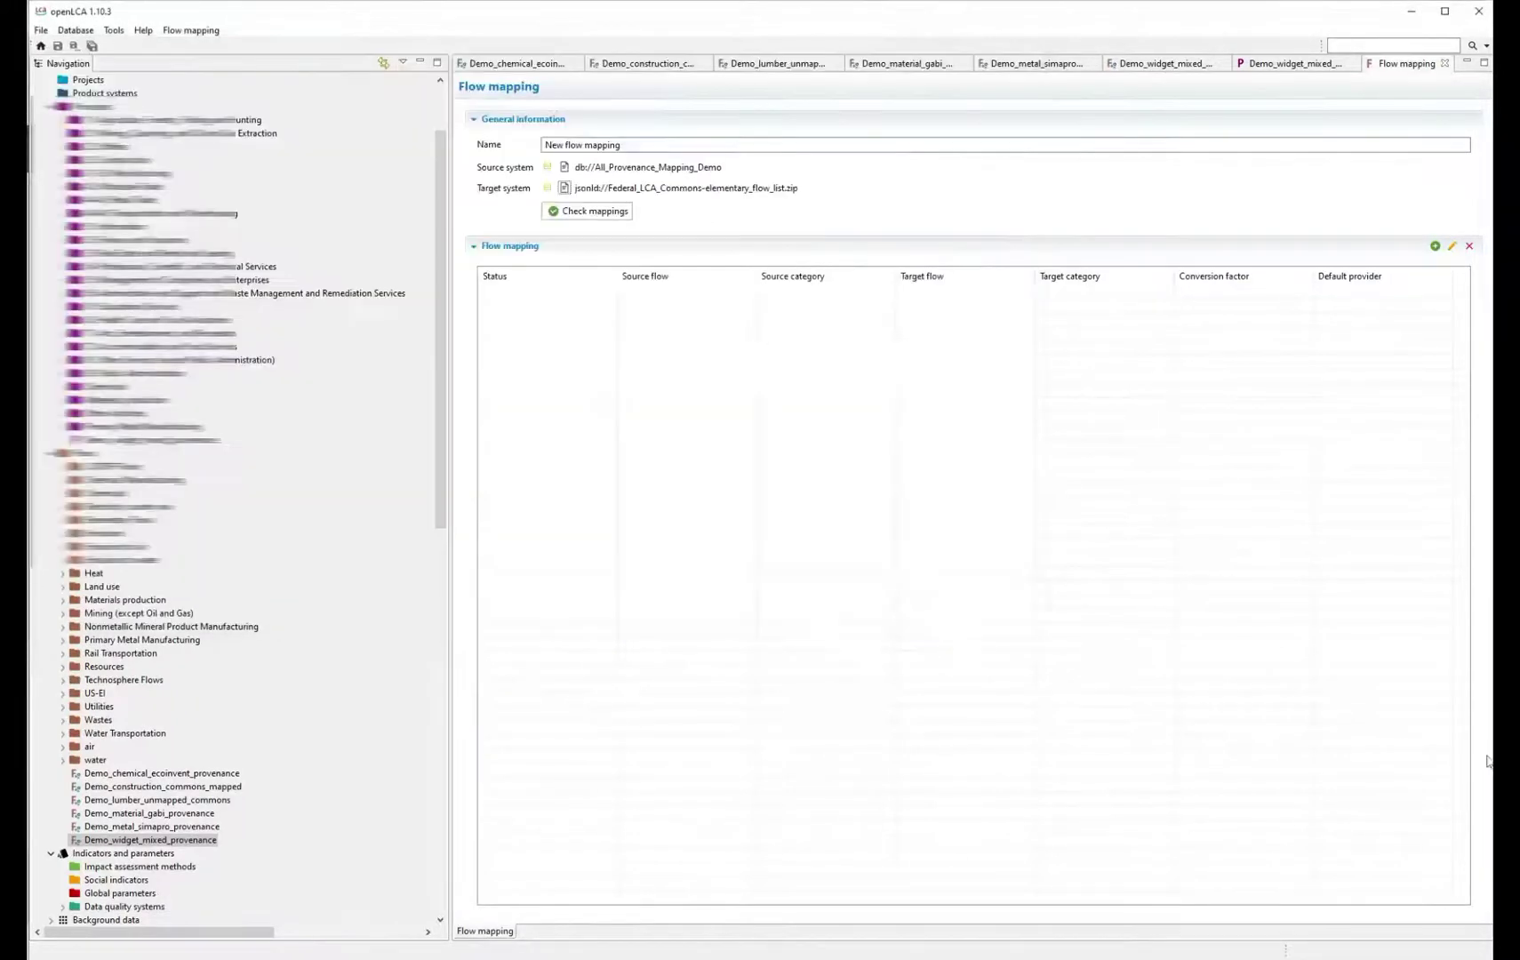
pyautogui.click(616, 213)
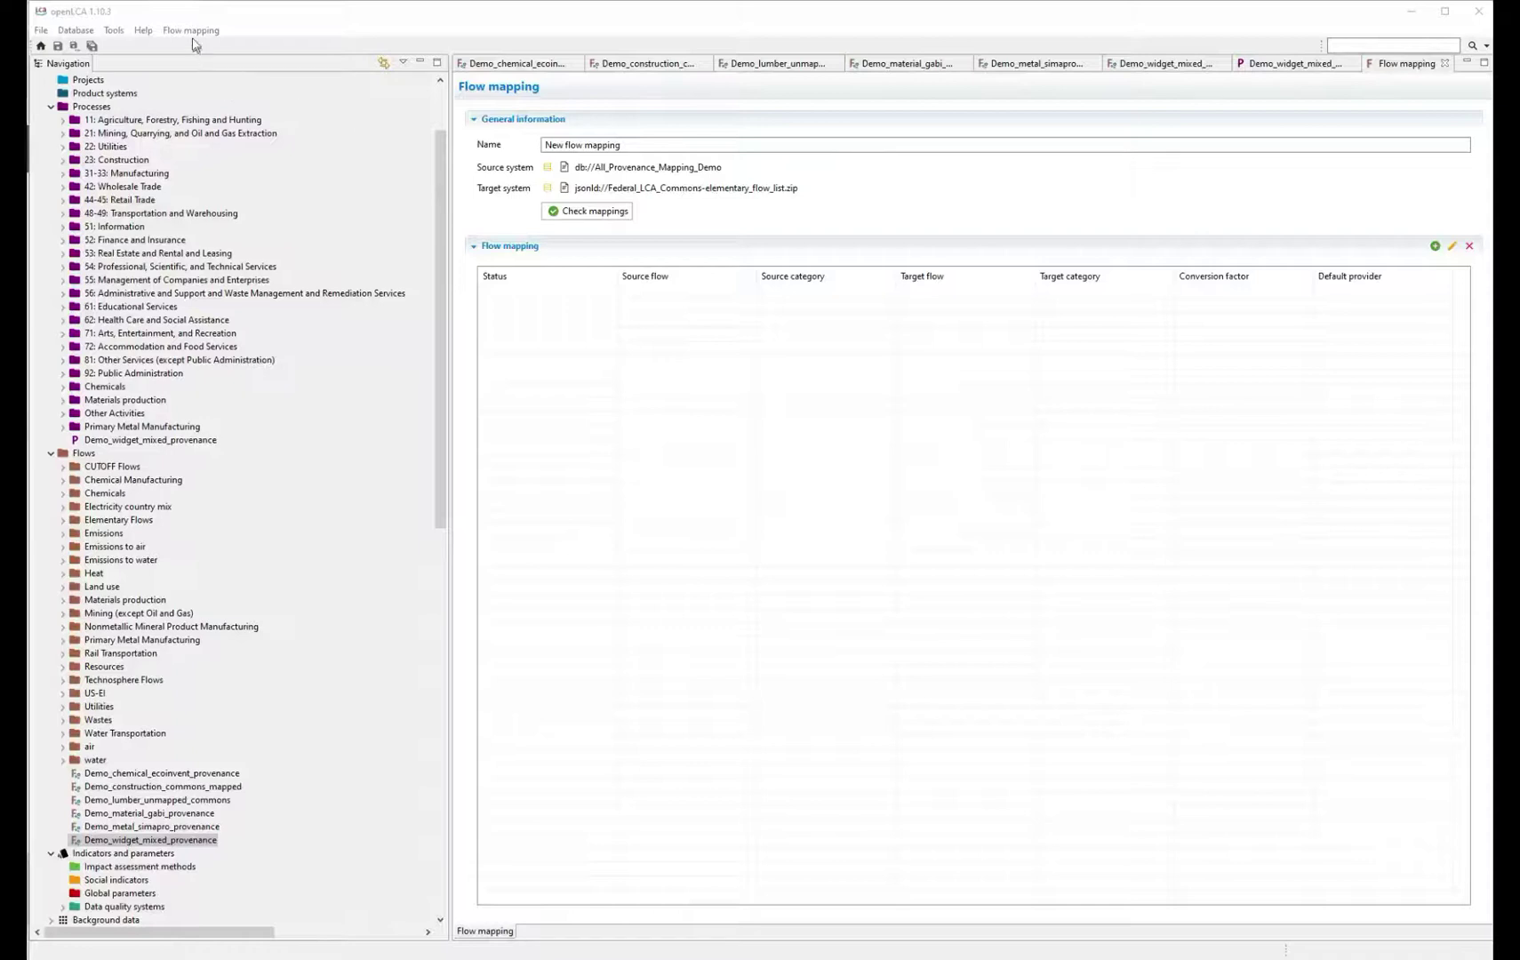
# - Generate mappings for all unmapped flows
pyautogui.click(191, 29)
pyautogui.click(229, 63)
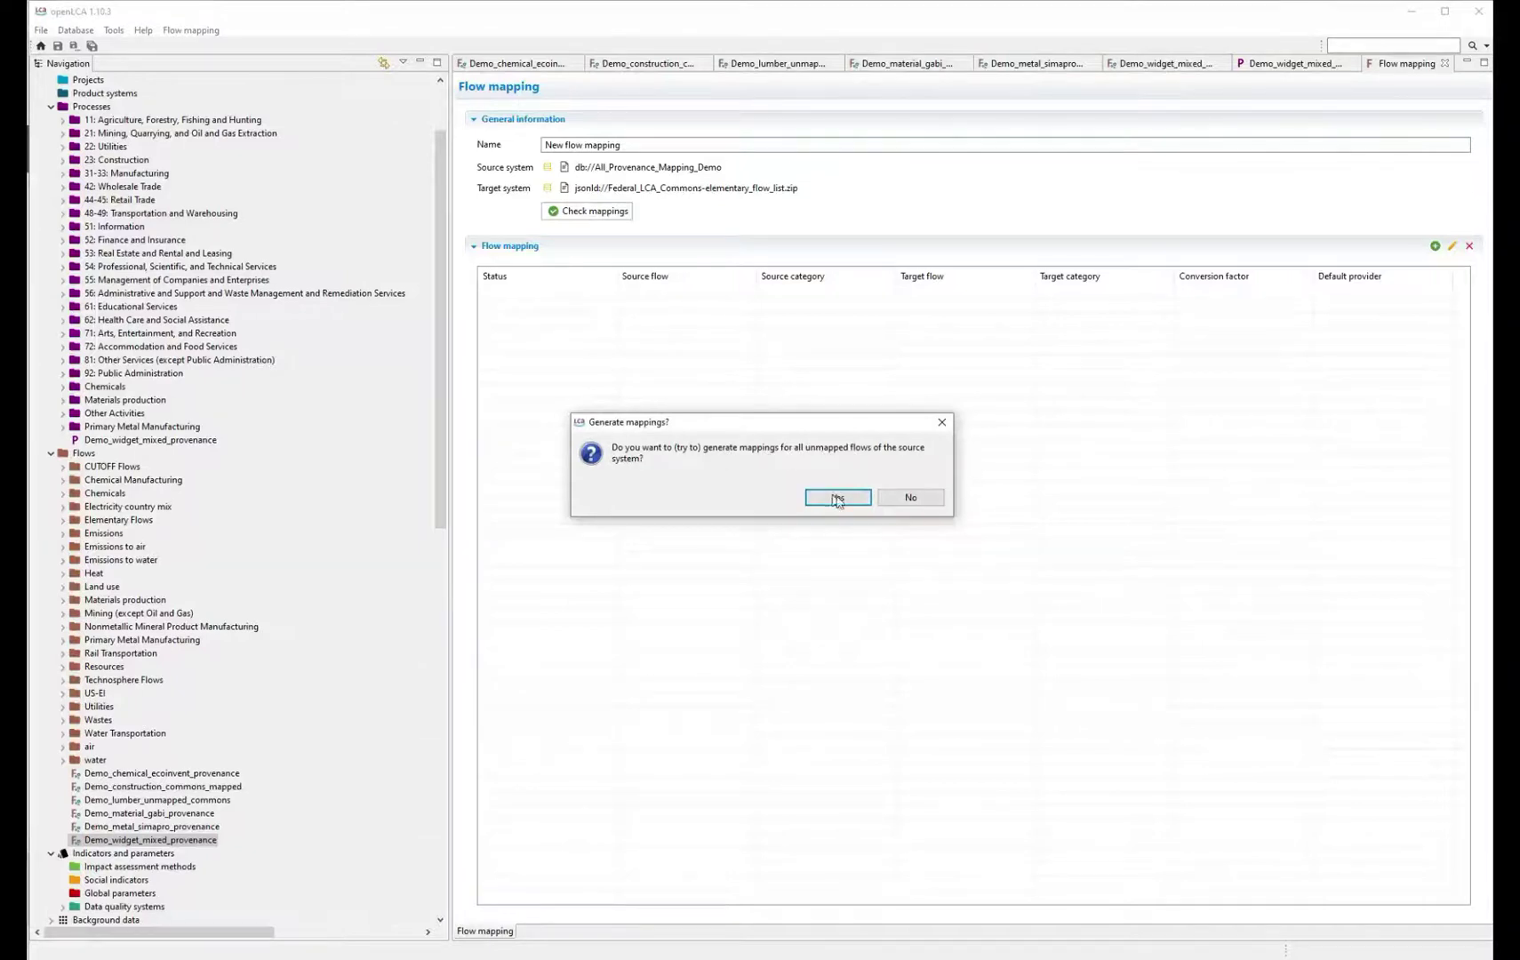
pyautogui.click(837, 499)
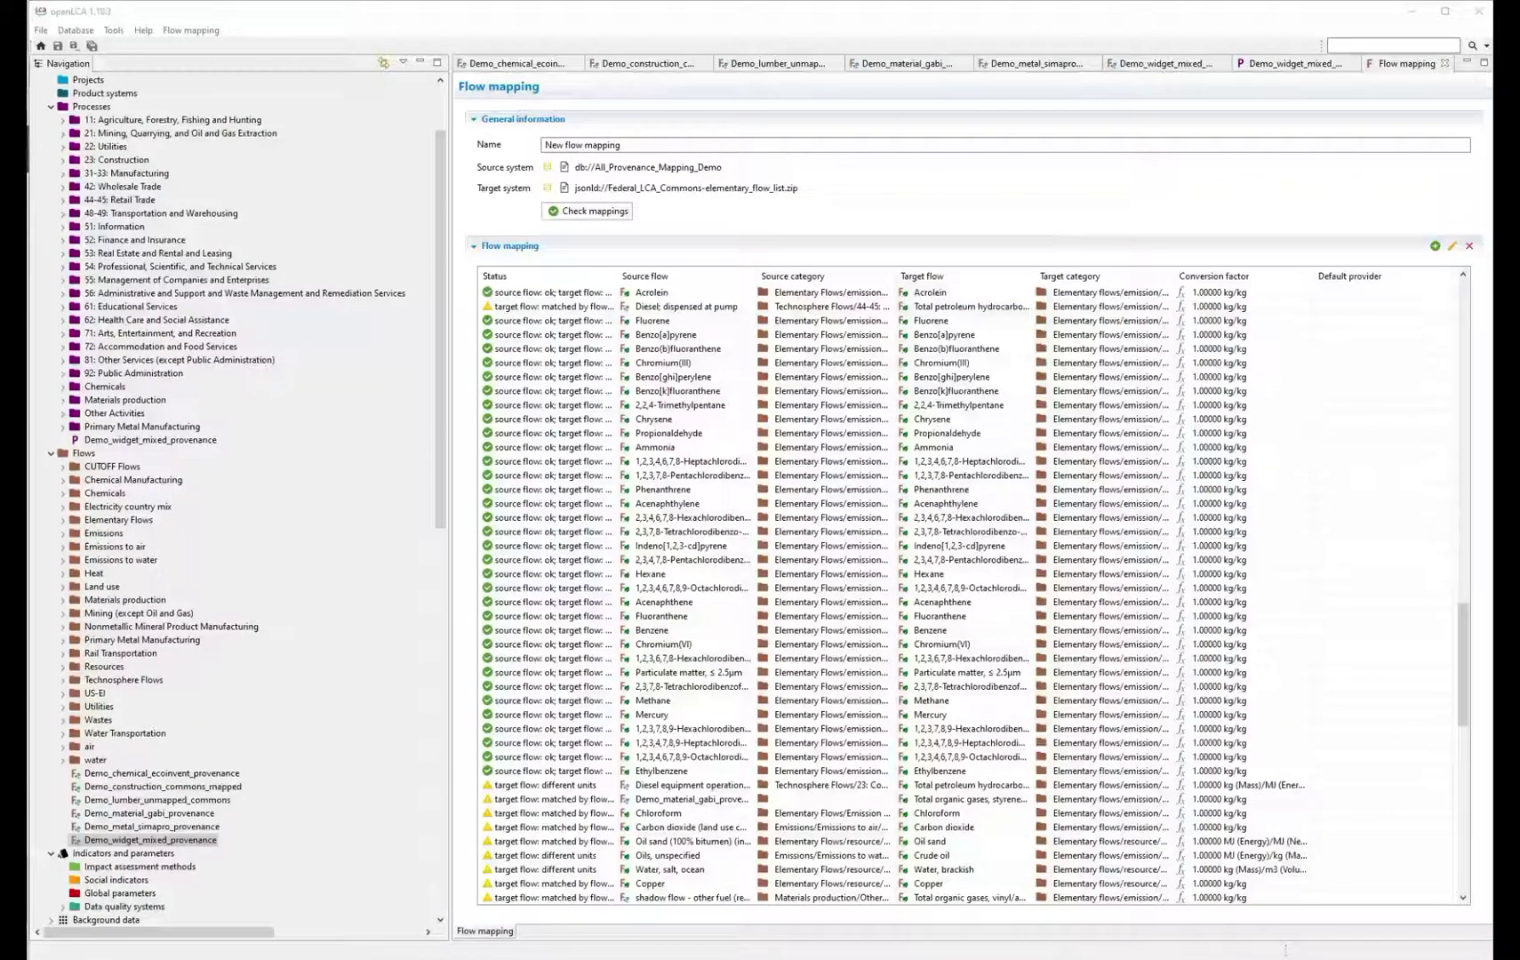
# - Remove the Diesel; dispensed at pump mapping from the table
pyautogui.click(683, 314)
pyautogui.rightClick(683, 314)
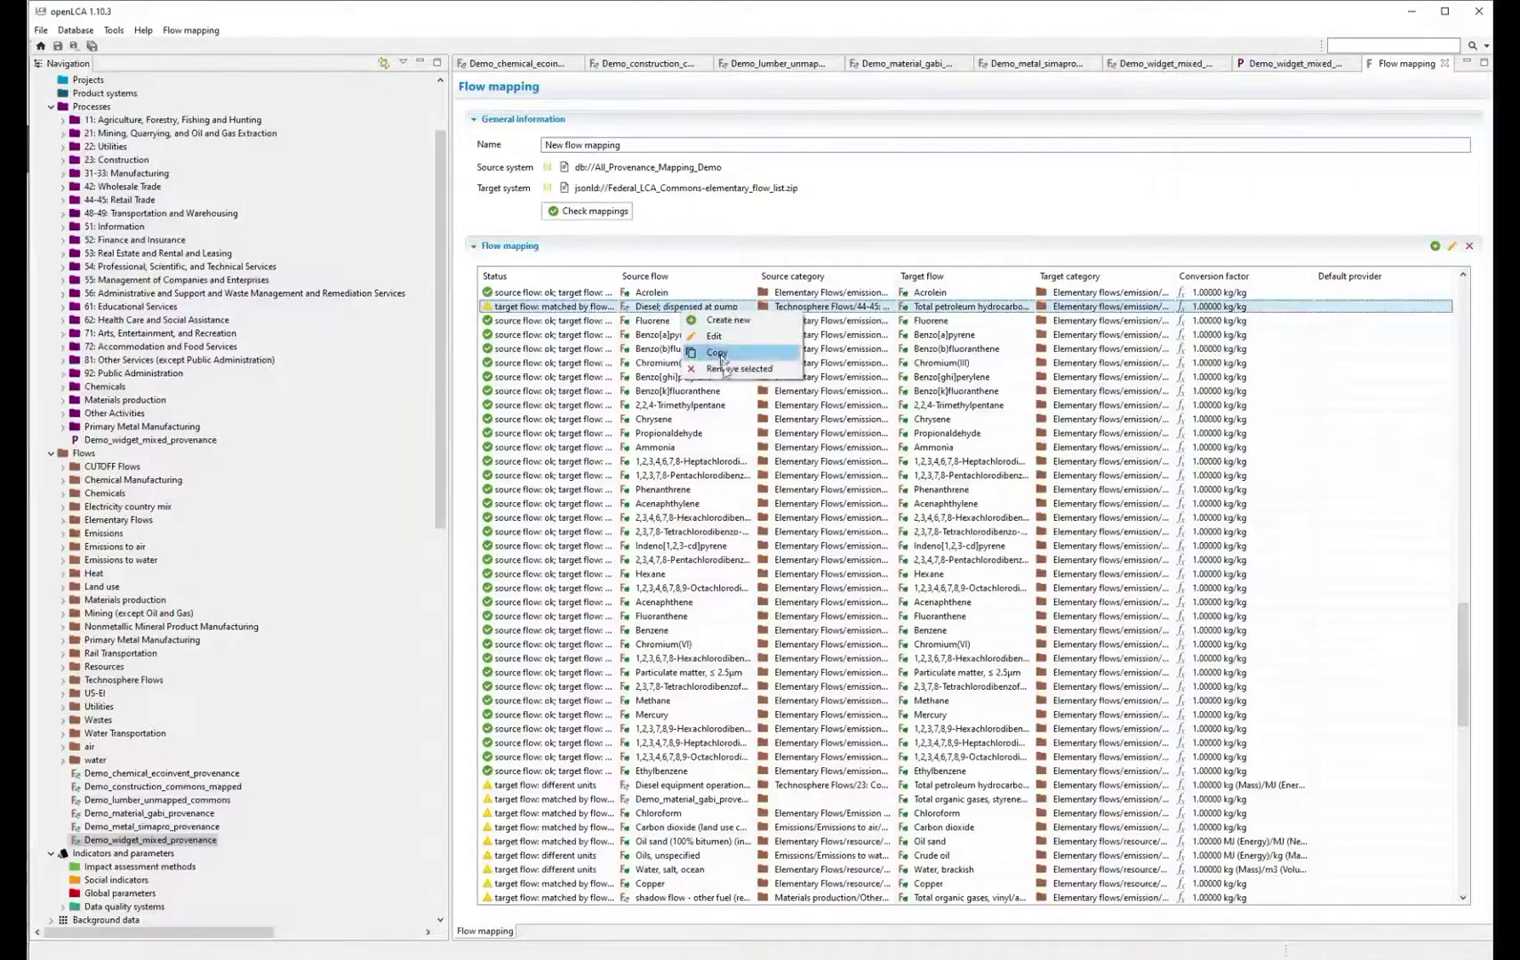
pyautogui.click(724, 372)
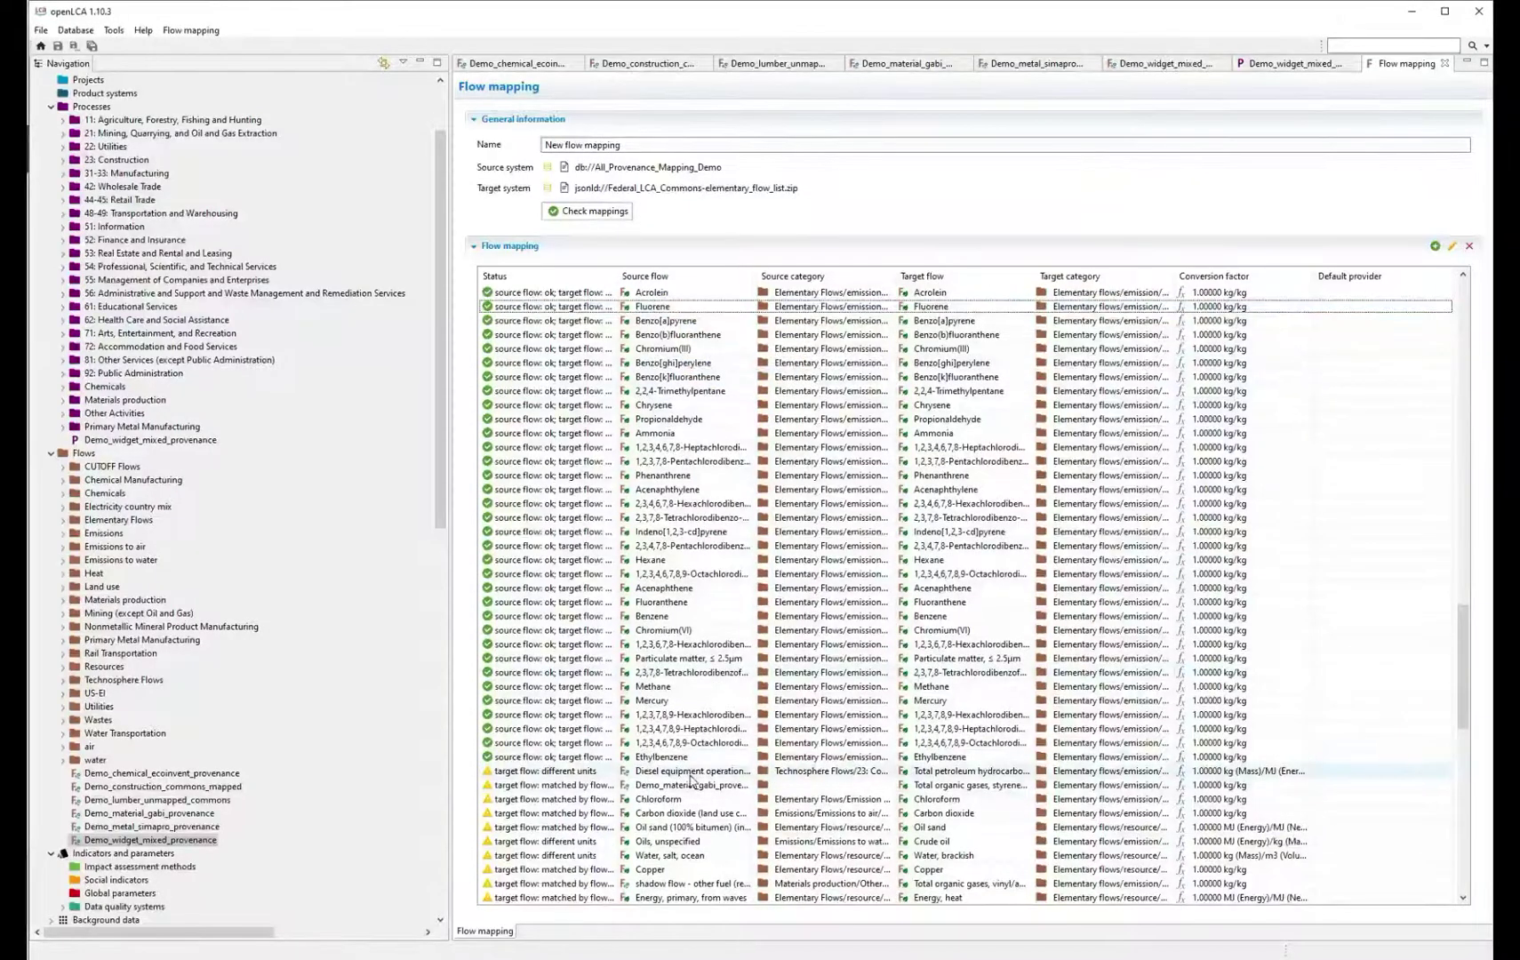
# - Confirm the Diesel equipment operation mapping to Total petroleum hydrocarbon - diesel at 1.0 MJ/kg
pyautogui.doubleClick(691, 774)
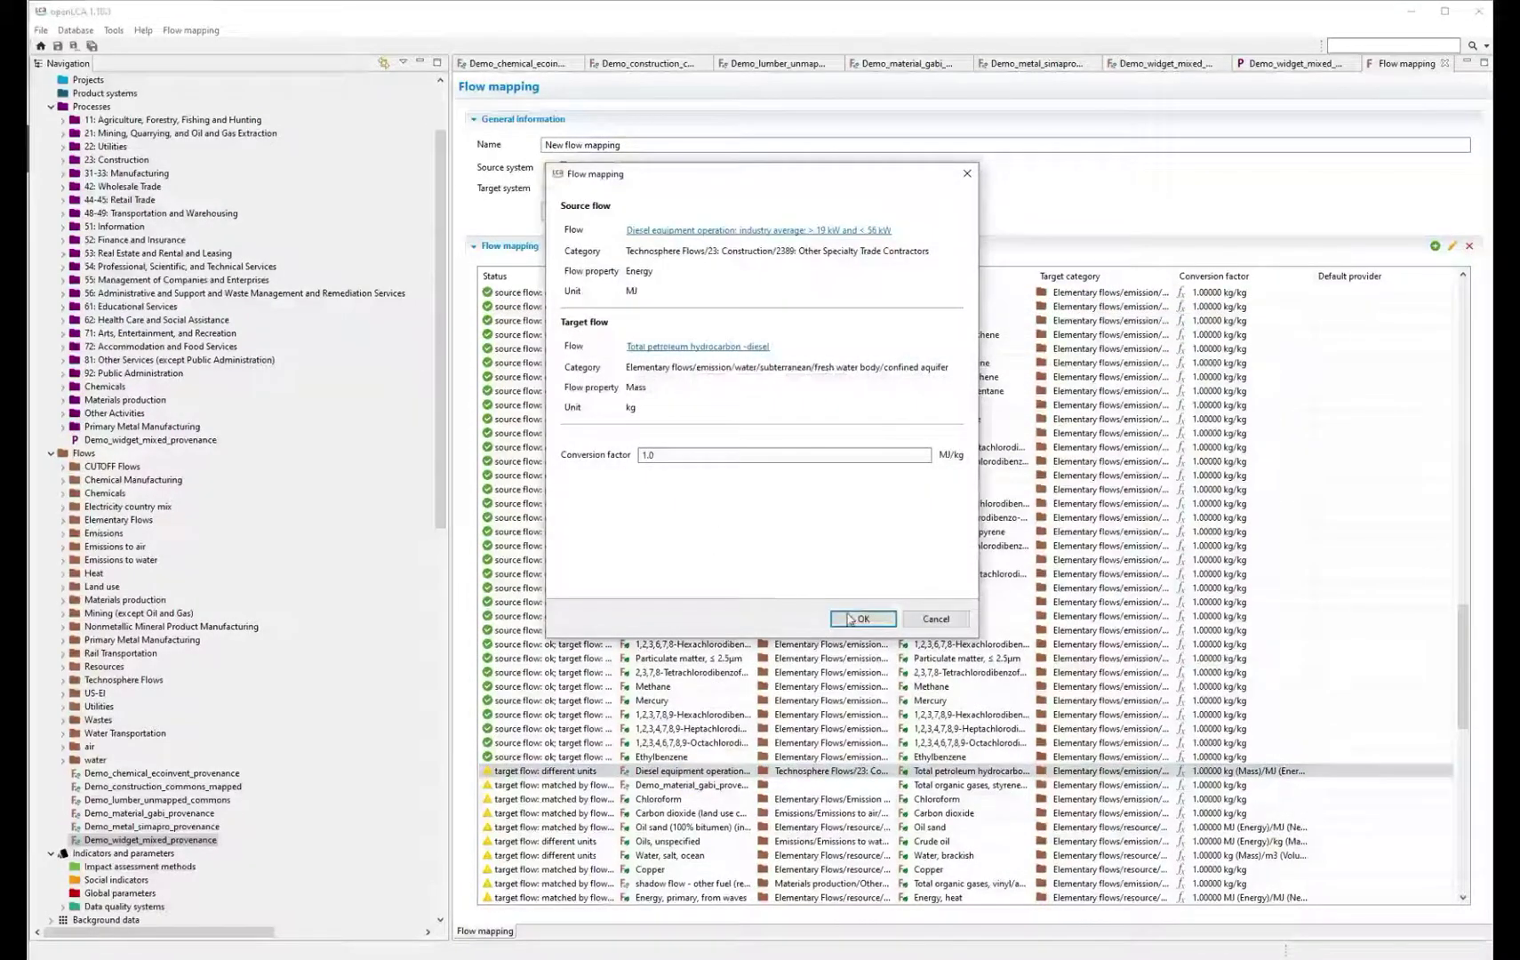
pyautogui.press('Return')
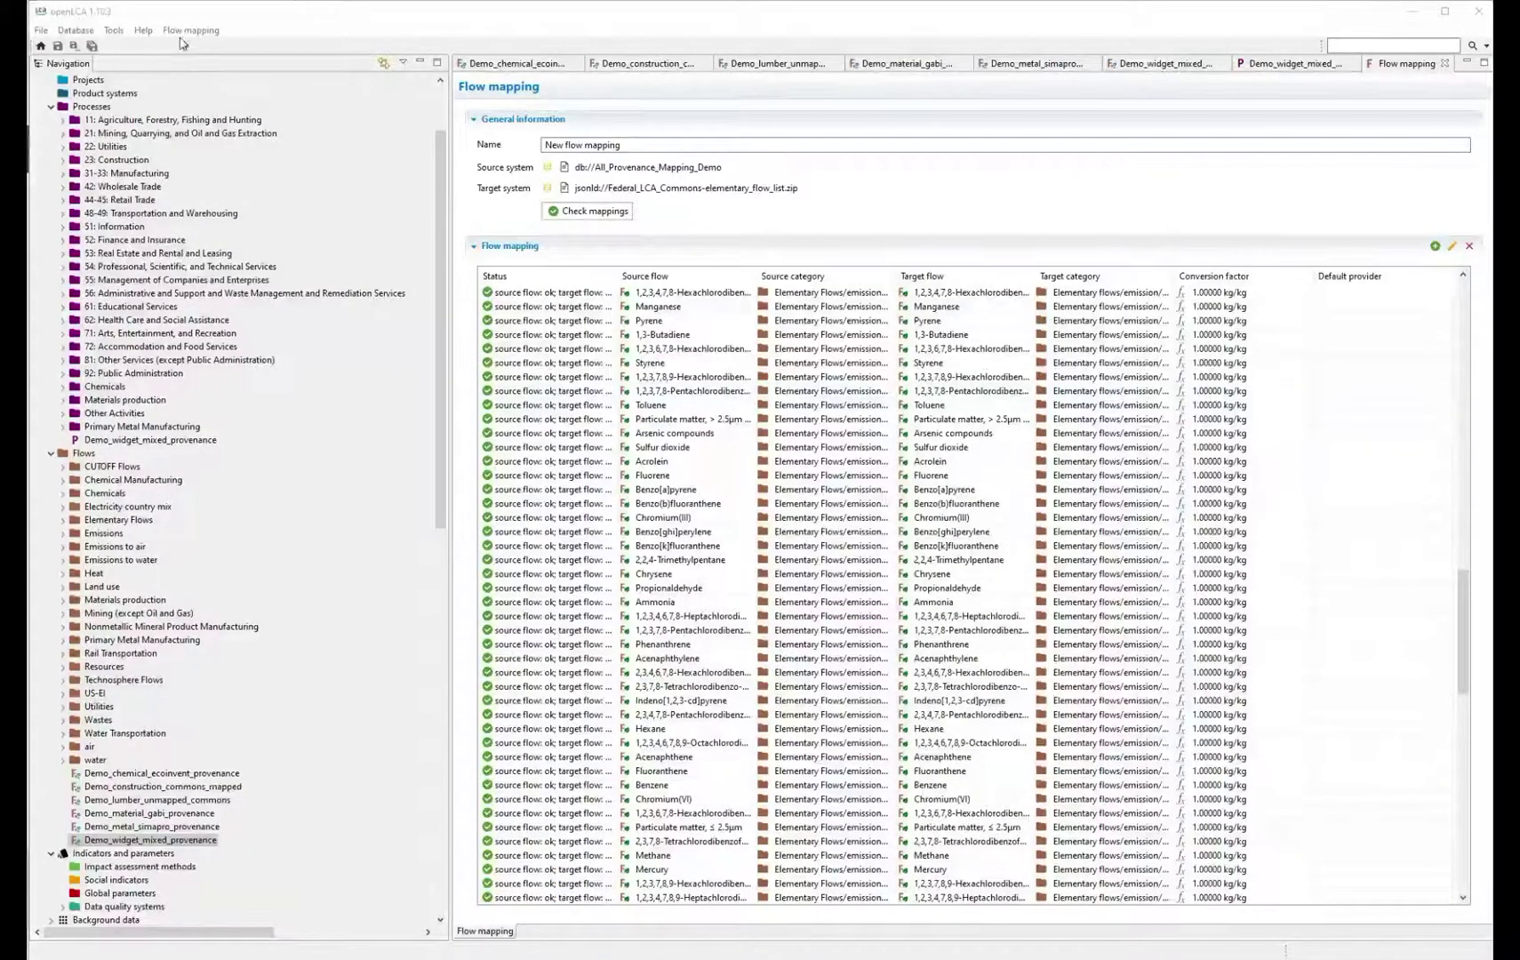
pyautogui.click(189, 30)
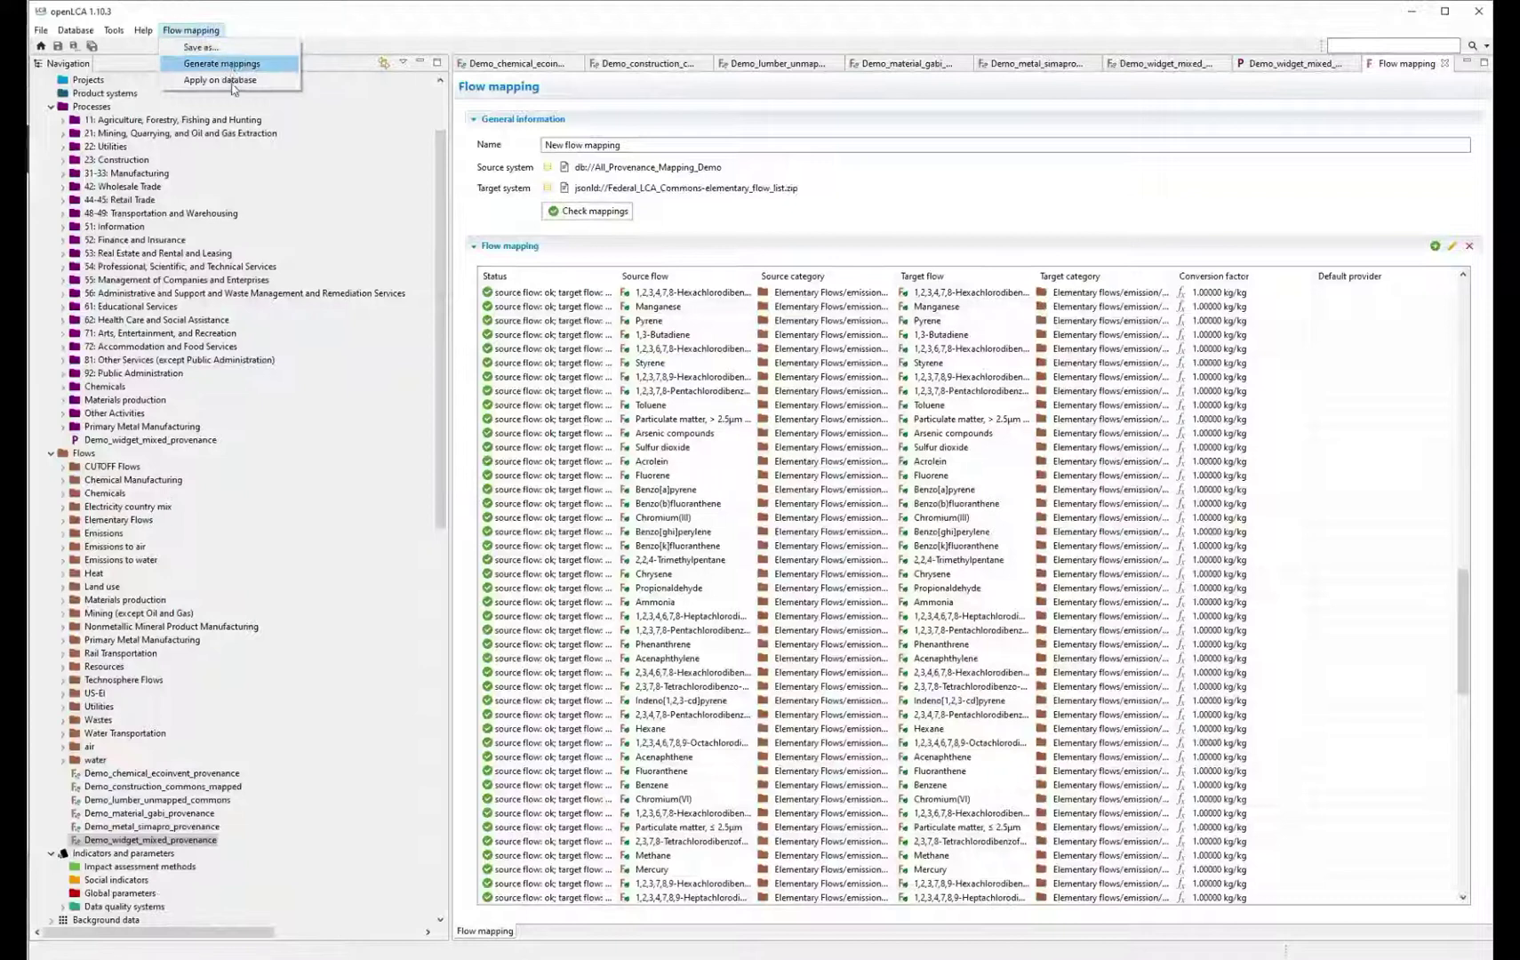
# - Apply the generated flow mappings to the All_Provenance_Mapping_Demo database
pyautogui.click(222, 80)
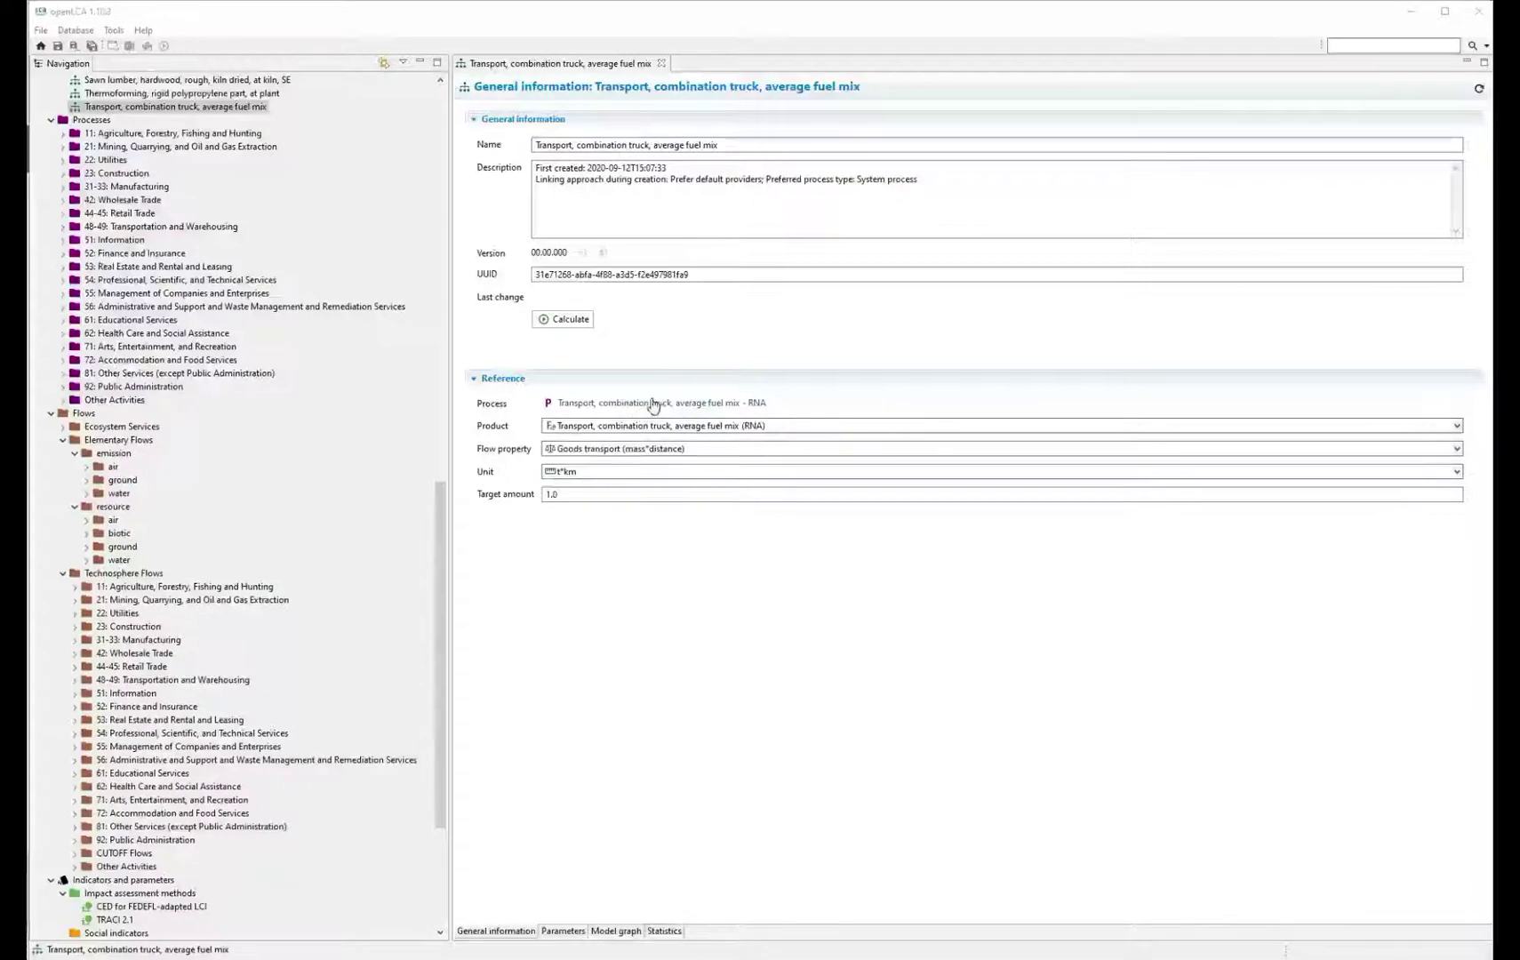
# - Calculate the truck transport process with the CED for FEDEFL-adapted LCI method
pyautogui.click(572, 320)
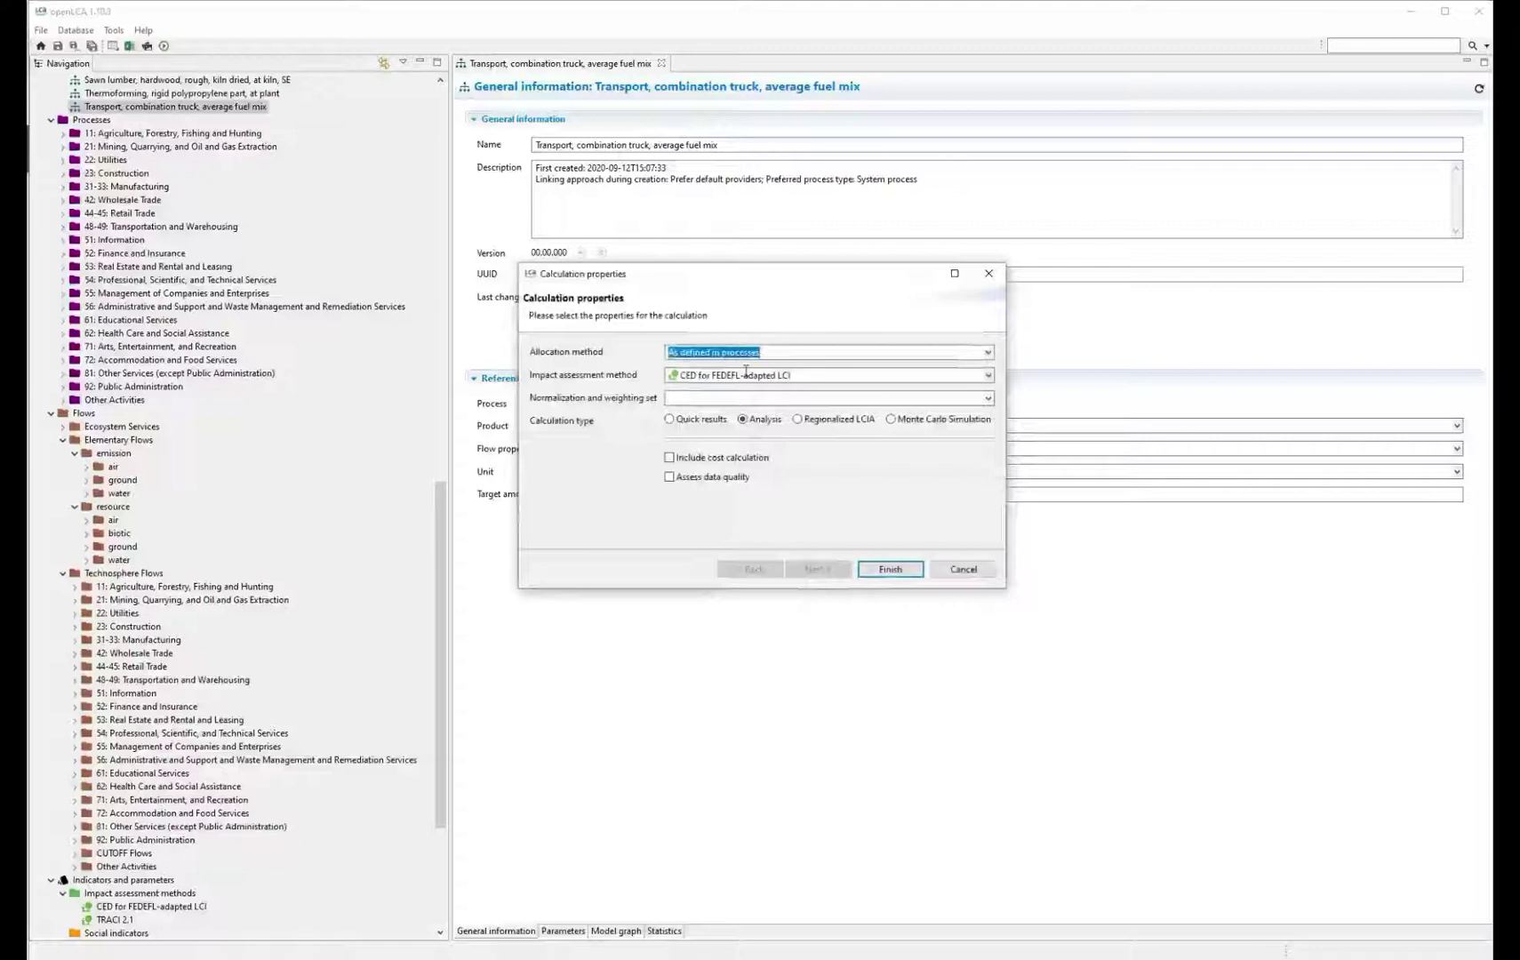
pyautogui.click(898, 570)
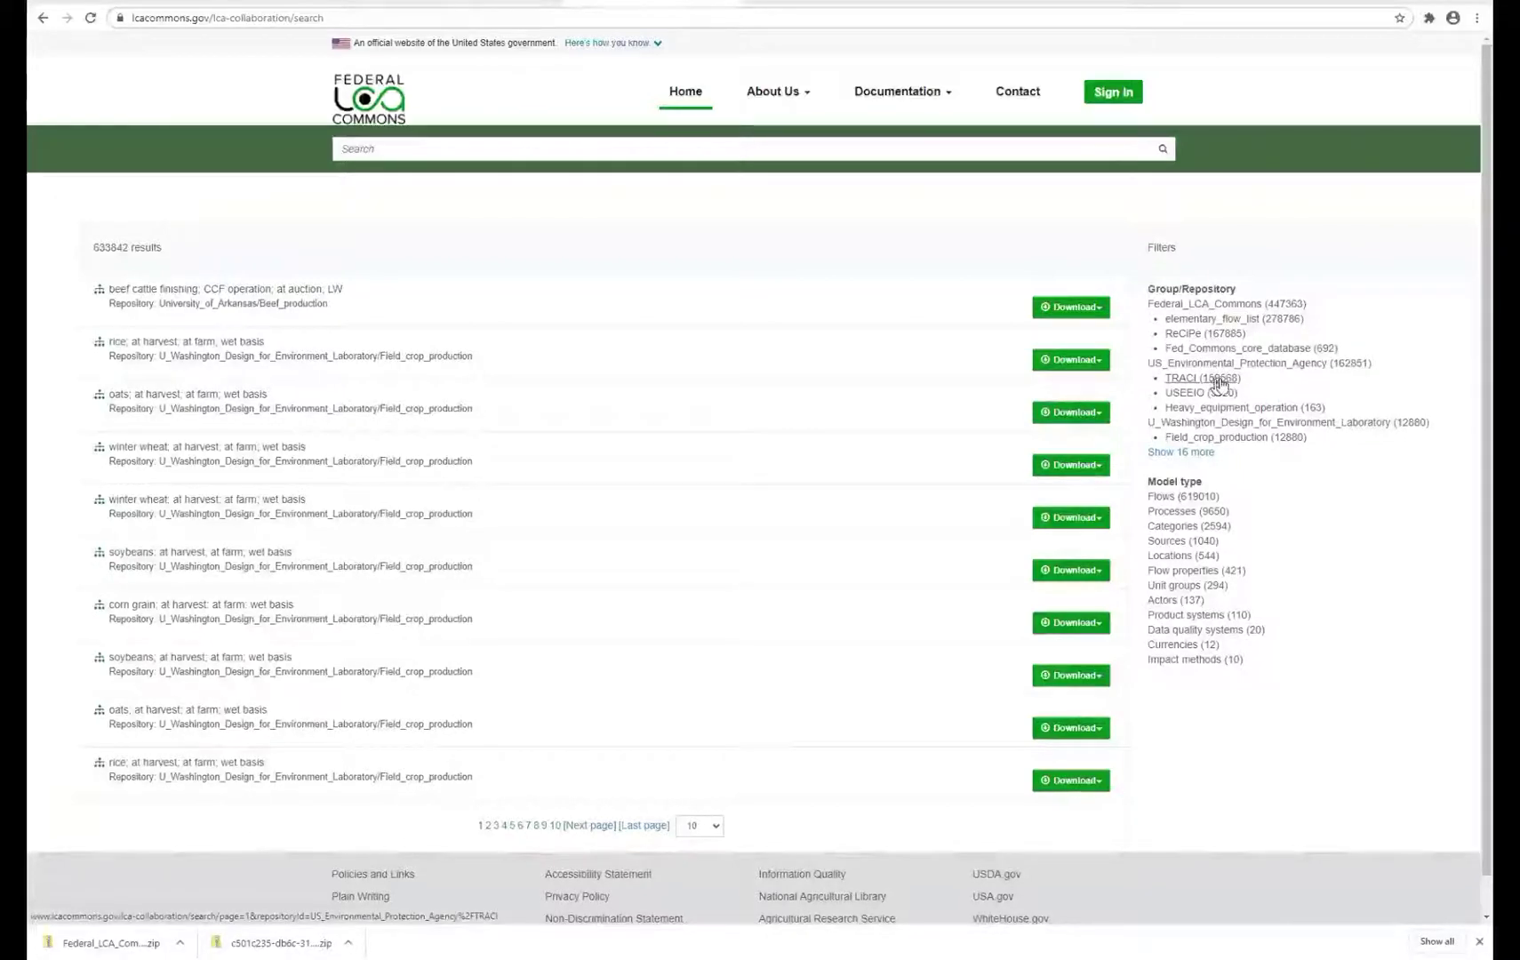
# - Open the FEDEFL-Adapted LCI & LCIA Methods page from the uslci-content wiki
pyautogui.hotkey('ctrl', 'Tab')
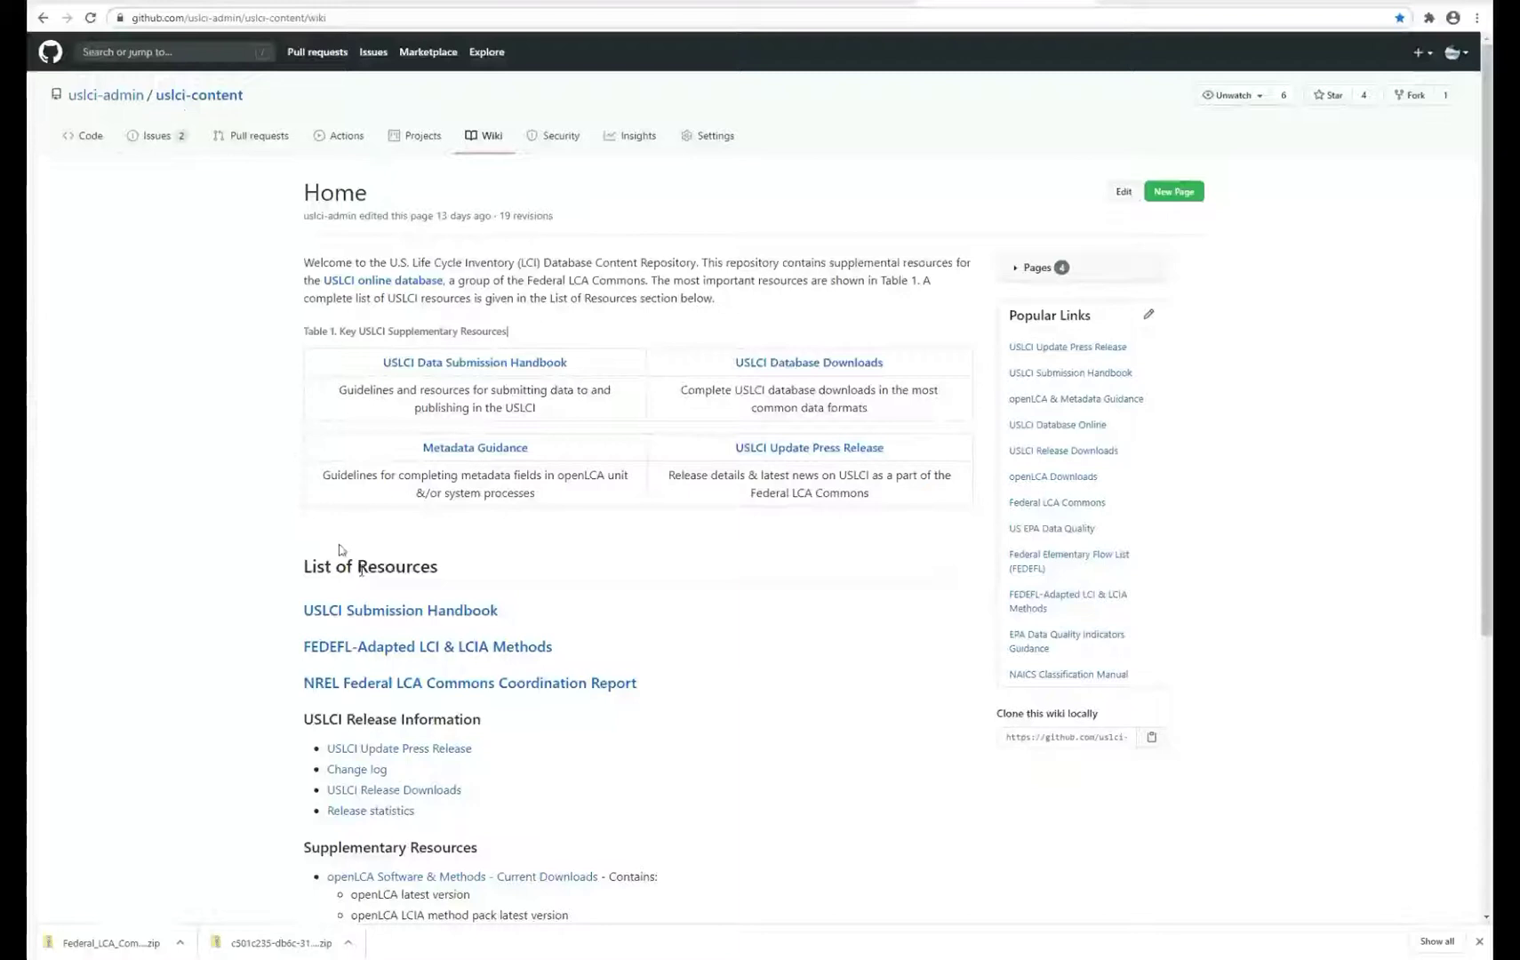
pyautogui.click(407, 656)
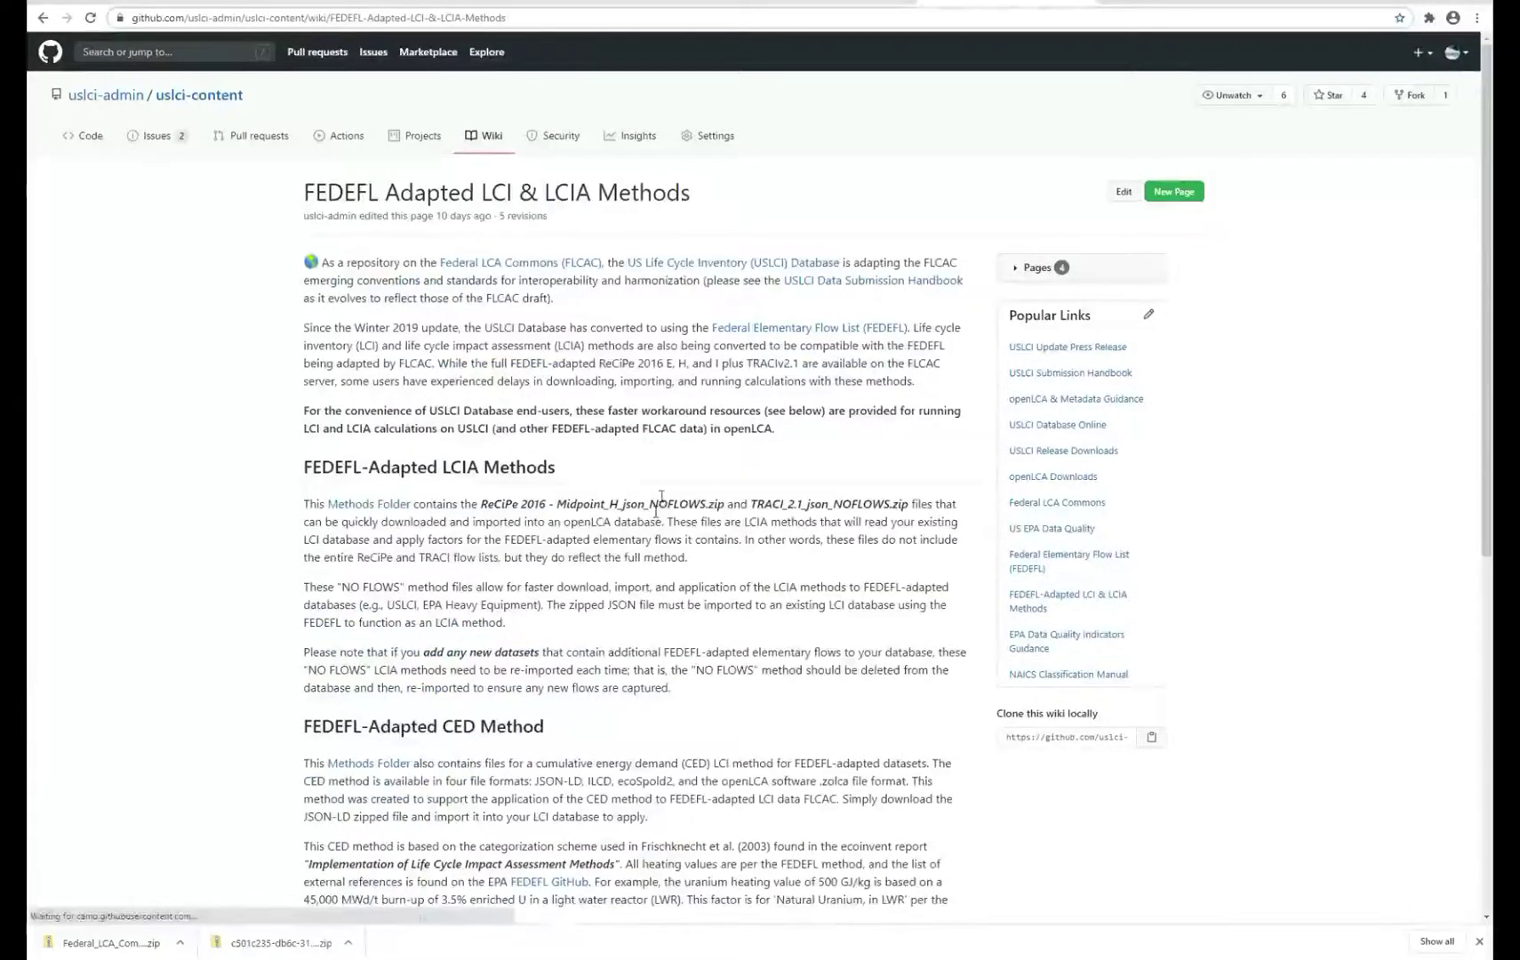